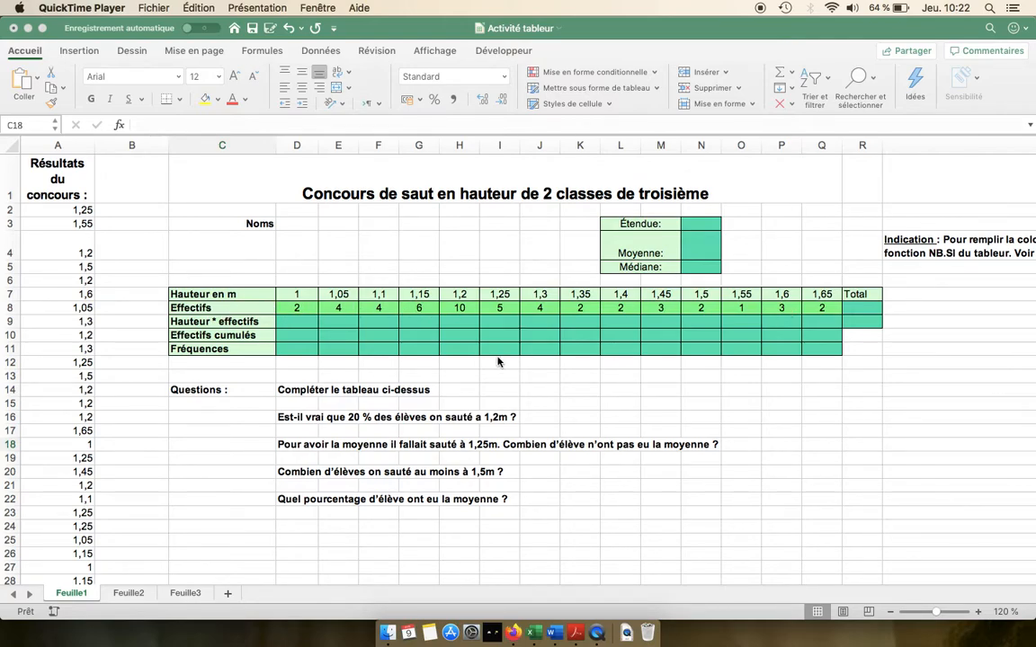
Step: Total the Effectifs row in R8 with =somme(D8:Q8), then select D8:Q8 to check the sum
{"action": "left_click", "coordinate": [856, 311]}
{"action": "left_click", "coordinate": [857, 312]}
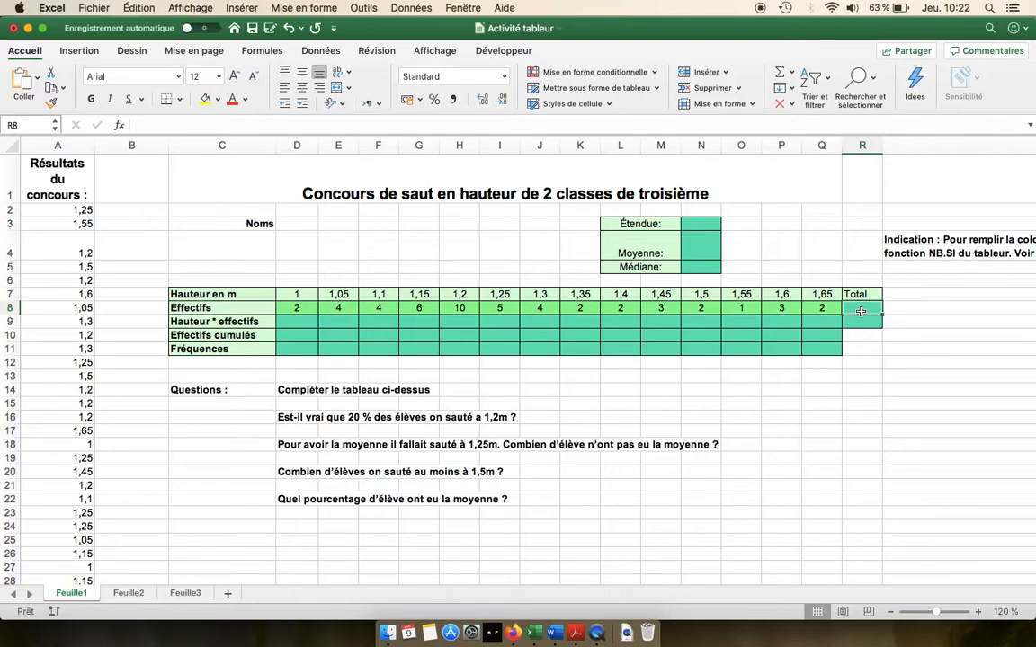
{"action": "type", "text": "="}
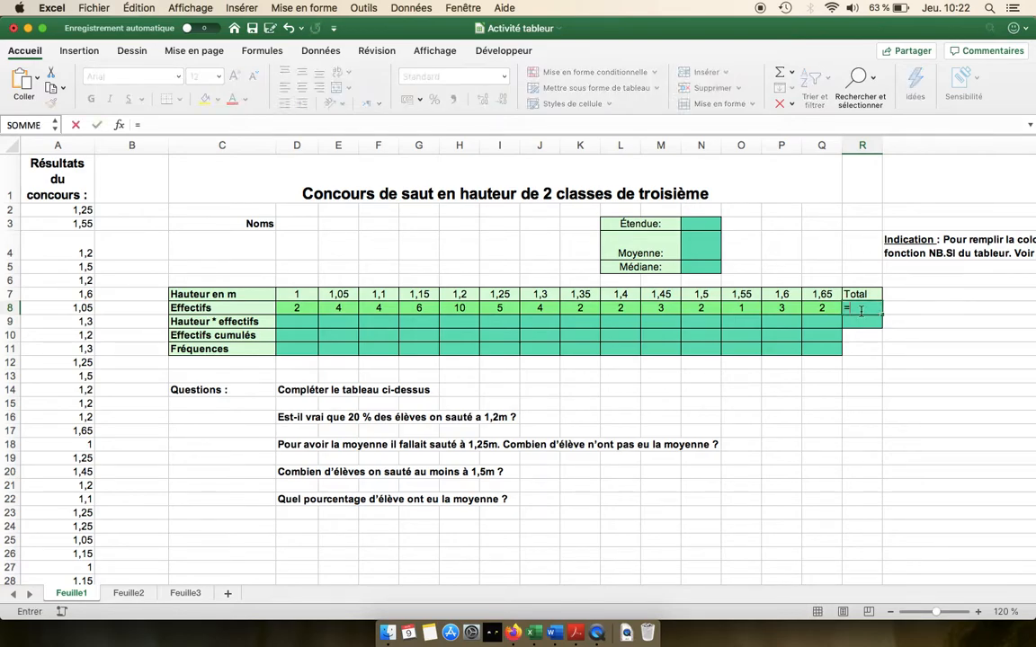
{"action": "type", "text": "somme("}
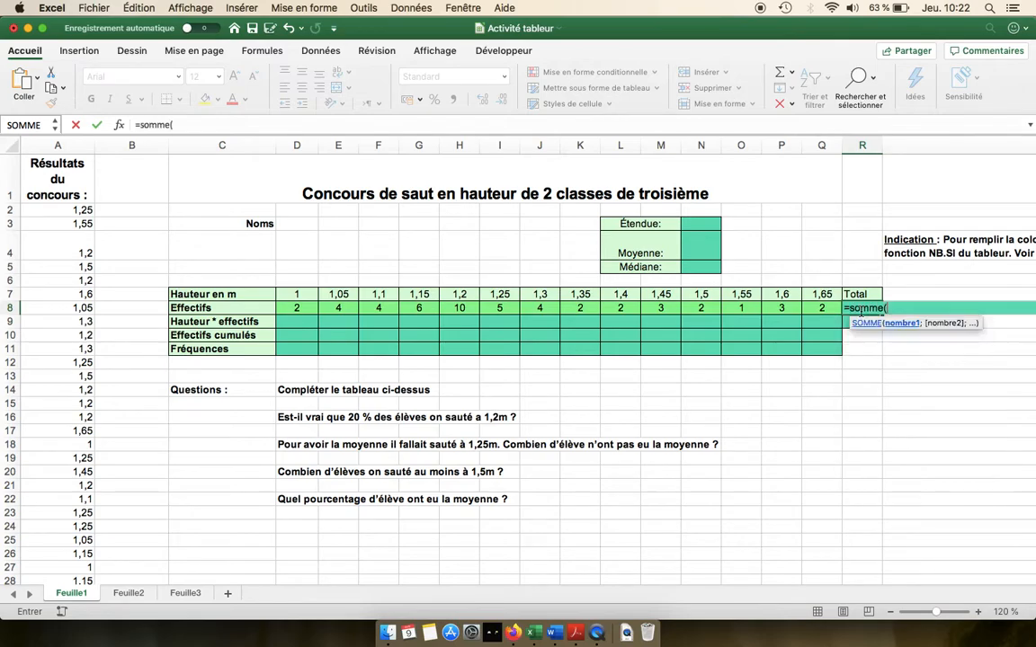
{"action": "left_click_drag", "start_coordinate": [809, 308], "coordinate": [304, 308]}
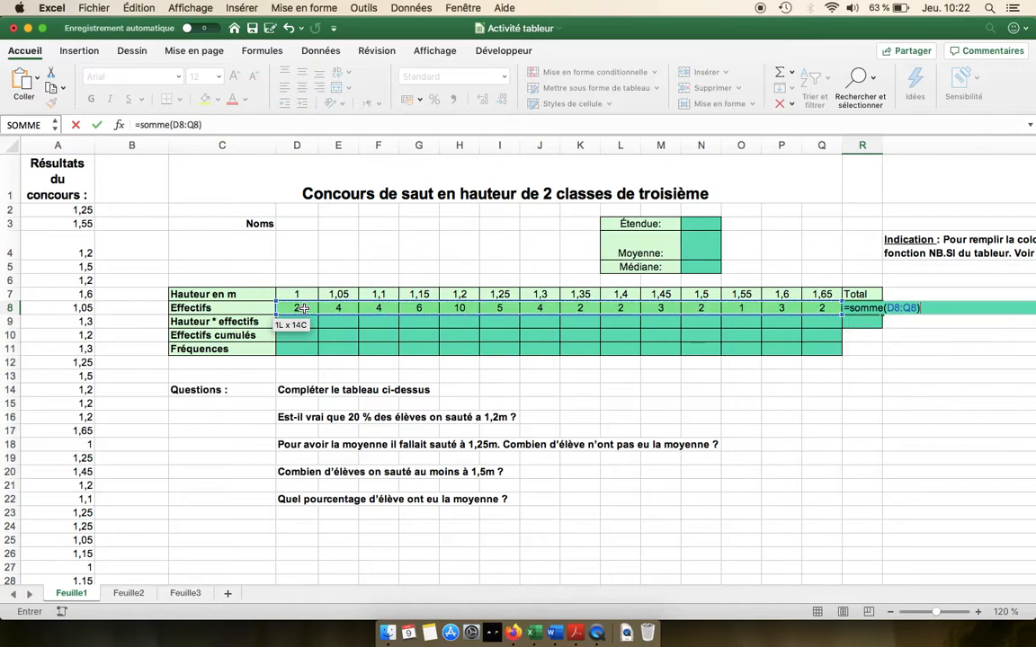
{"action": "key", "text": "Return"}
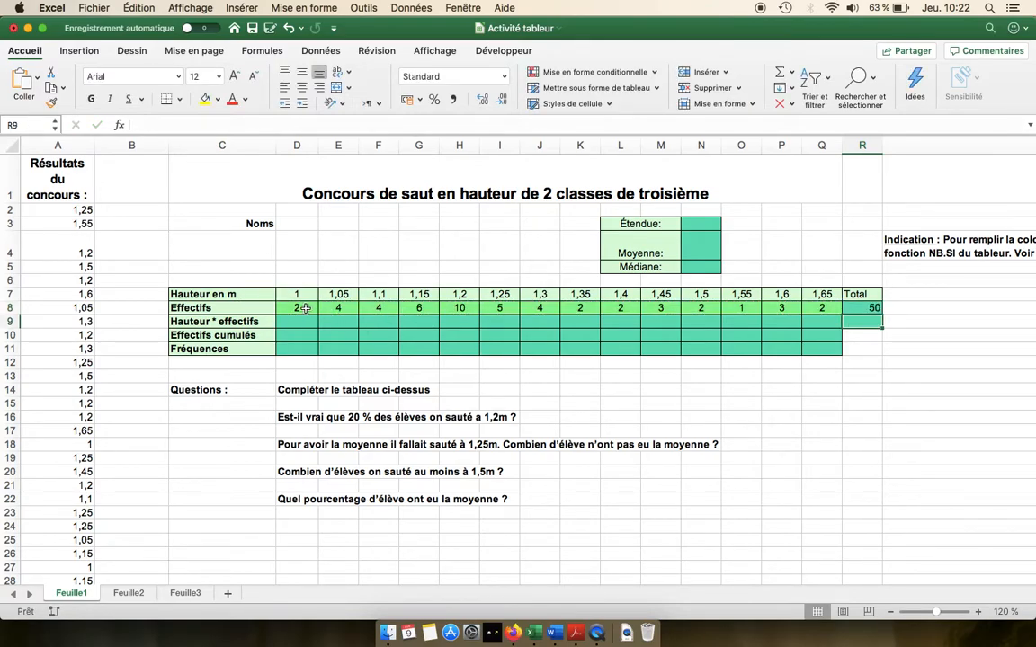
{"action": "left_click_drag", "start_coordinate": [306, 308], "coordinate": [811, 311]}
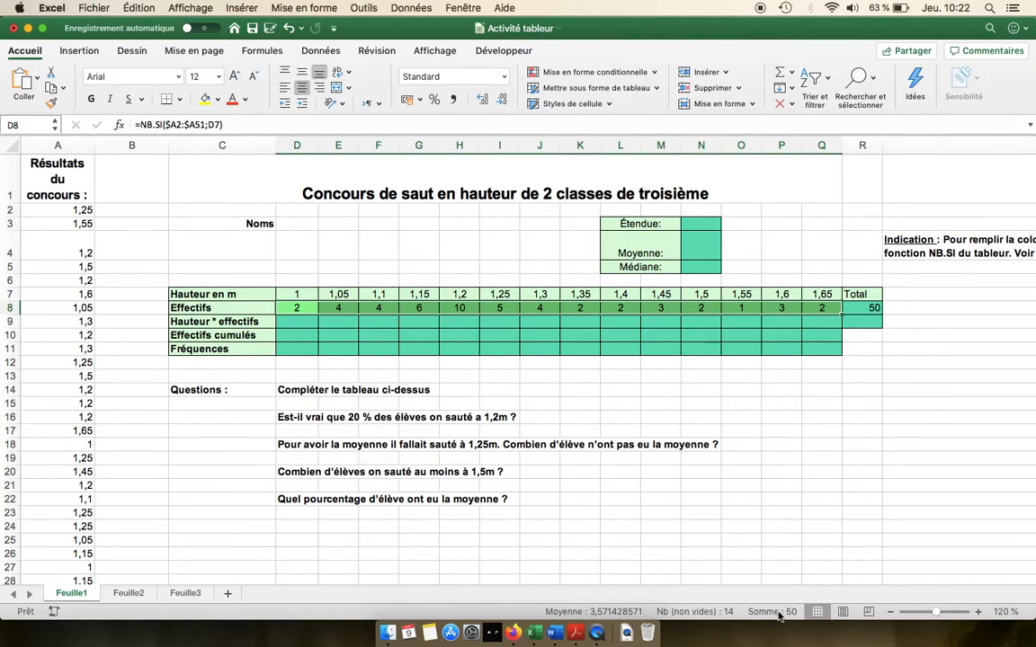
{"action": "left_click", "coordinate": [850, 391]}
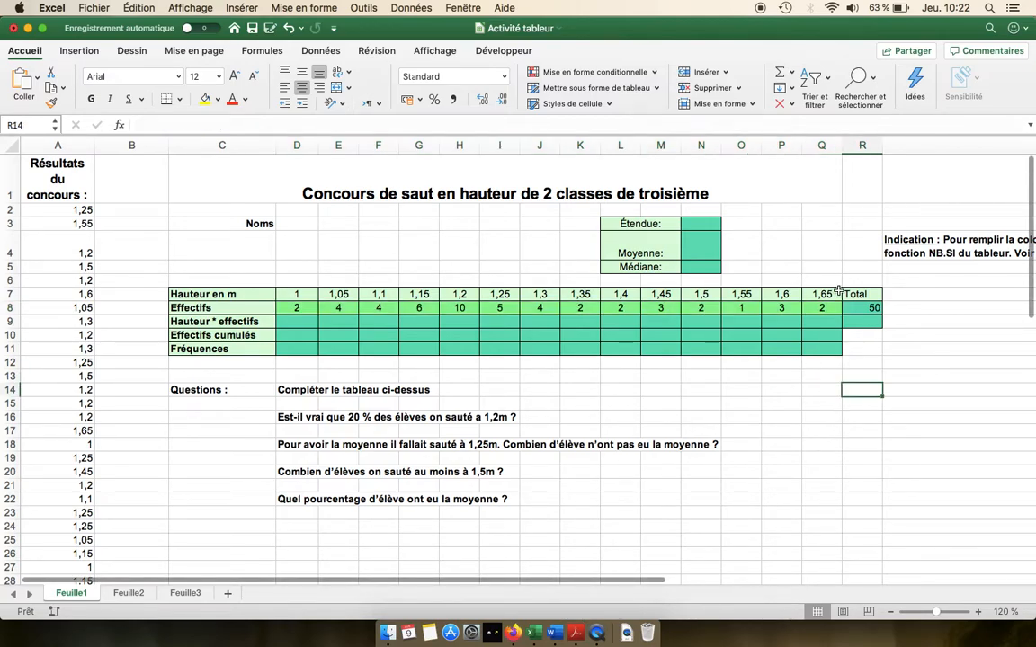
Step: Compute Hauteur * effectifs in D9 as =D8*D7 and fill the formula across to Q9
{"action": "left_click", "coordinate": [297, 323]}
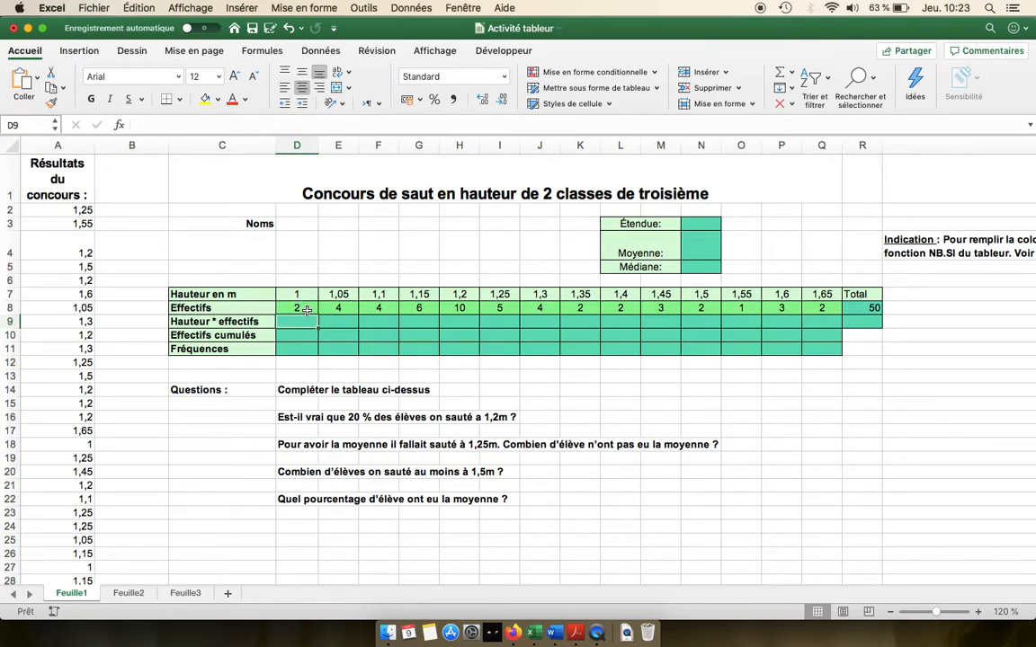
{"action": "type", "text": "="}
{"action": "key", "text": "Up"}
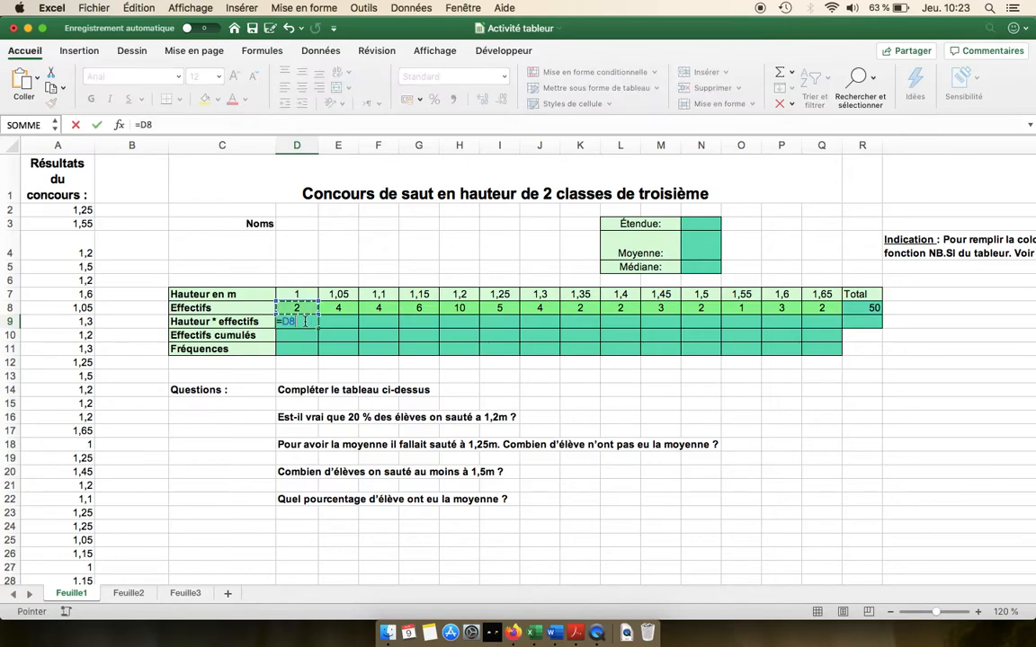
{"action": "type", "text": "*"}
{"action": "key", "text": "Up"}
{"action": "key", "text": "Up"}
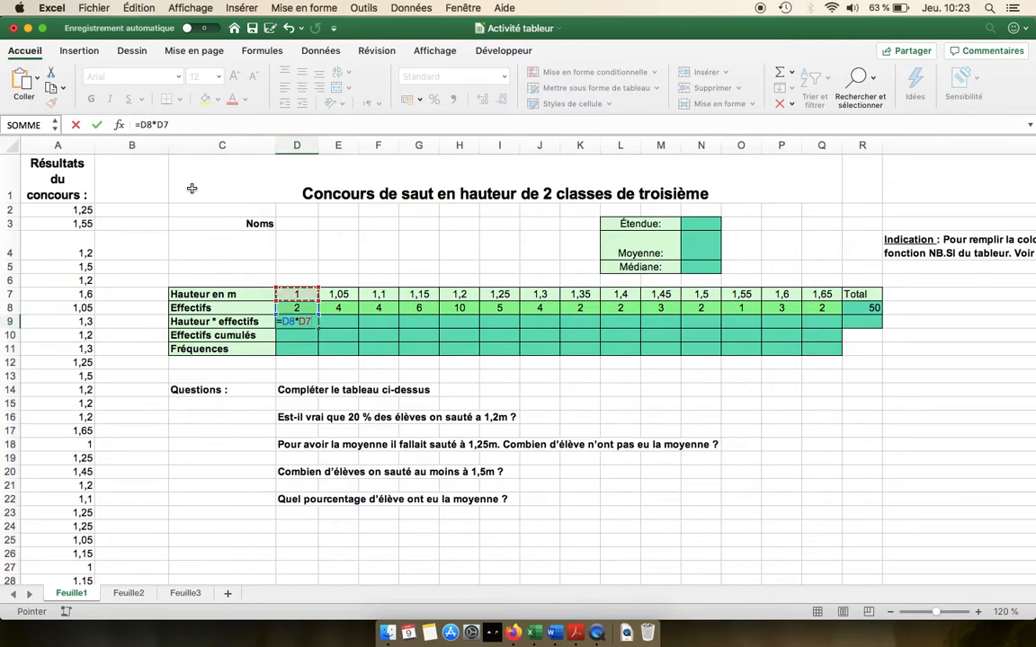
{"action": "key", "text": "Return"}
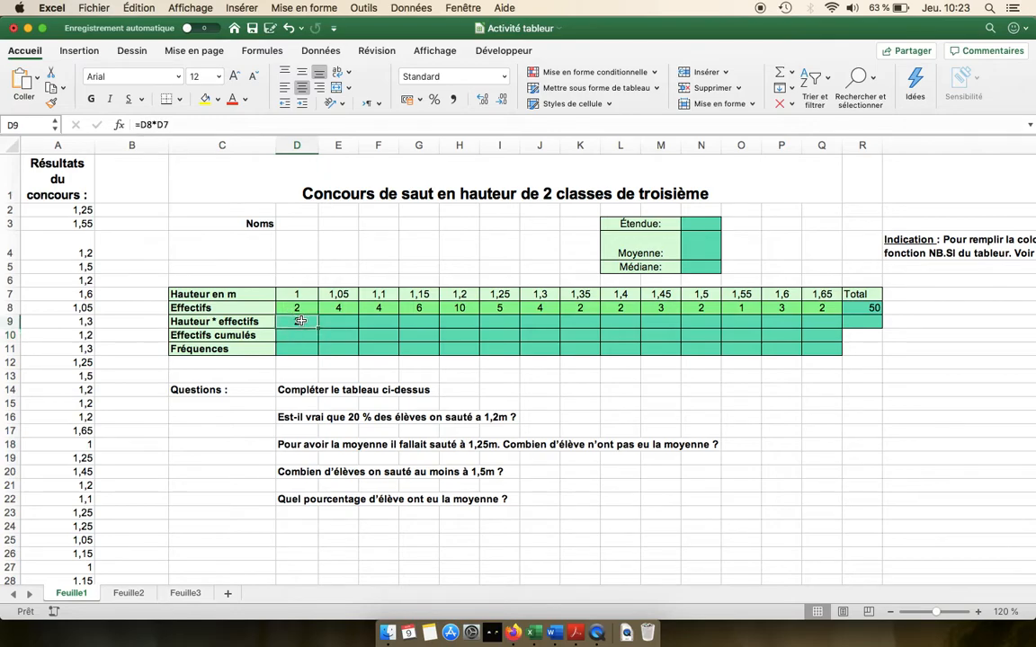
{"action": "left_click_drag", "start_coordinate": [318, 330], "coordinate": [832, 325]}
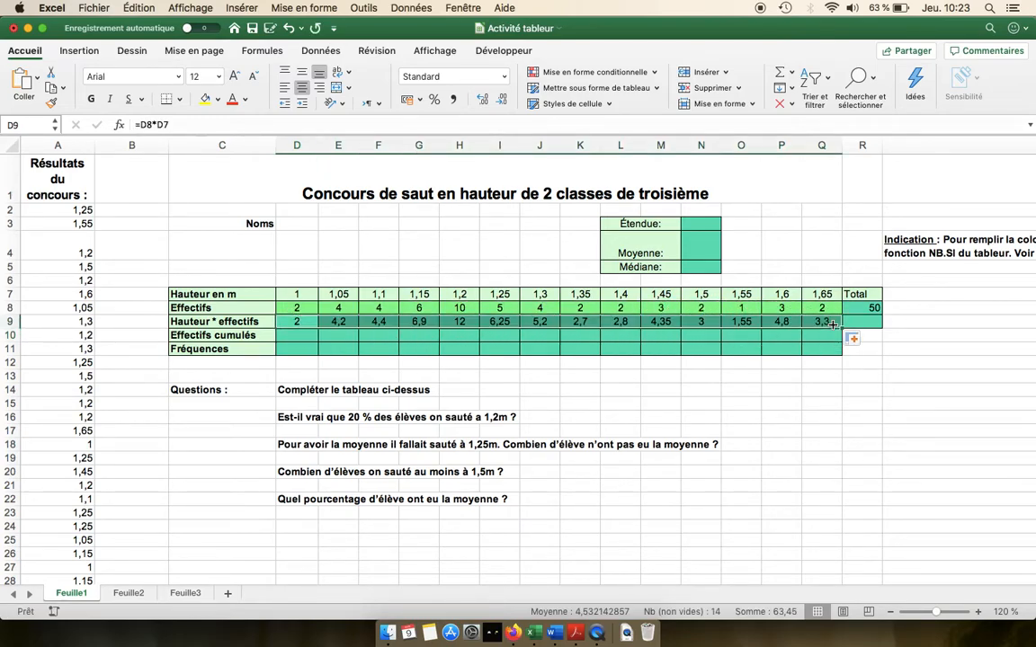
Step: Copy the row-total formula from R8 down to R9
{"action": "left_click", "coordinate": [898, 390]}
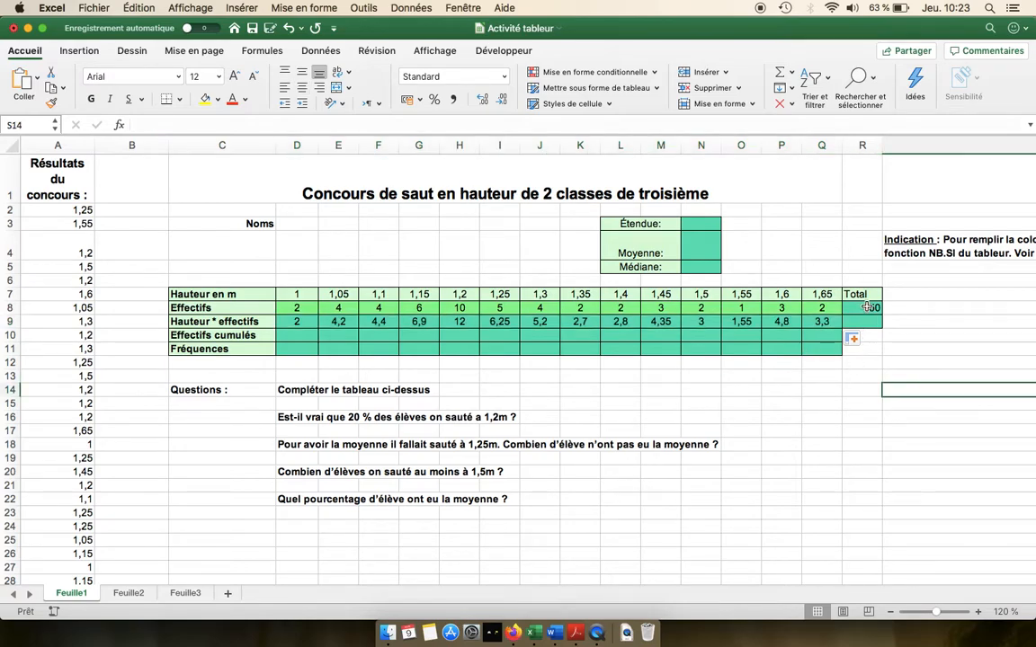
{"action": "left_click", "coordinate": [866, 306]}
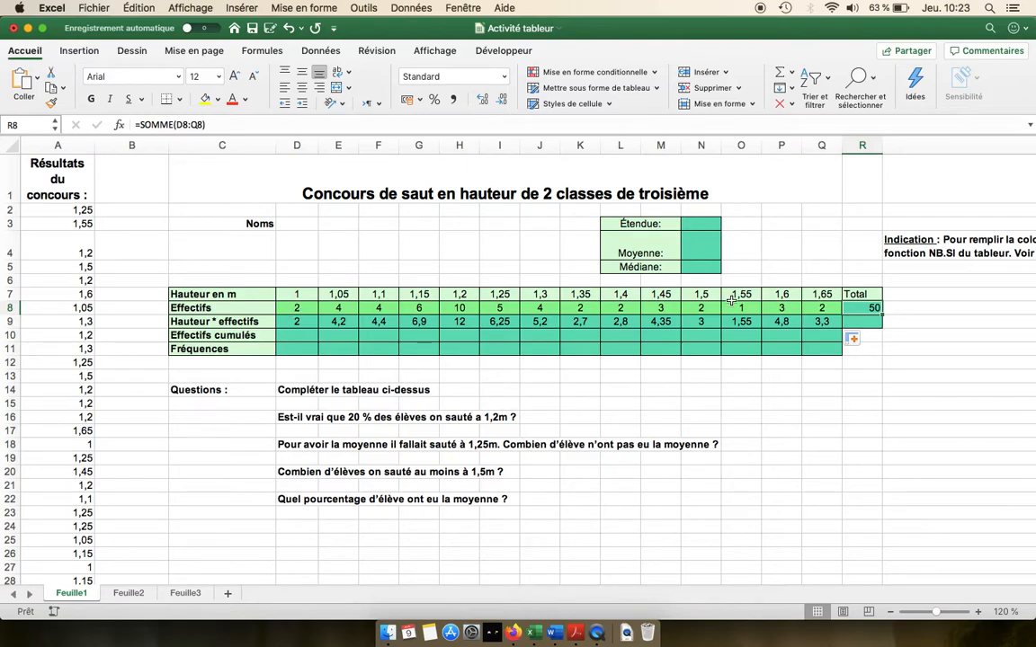
{"action": "left_click_drag", "start_coordinate": [881, 313], "coordinate": [881, 326]}
{"action": "left_click", "coordinate": [866, 324]}
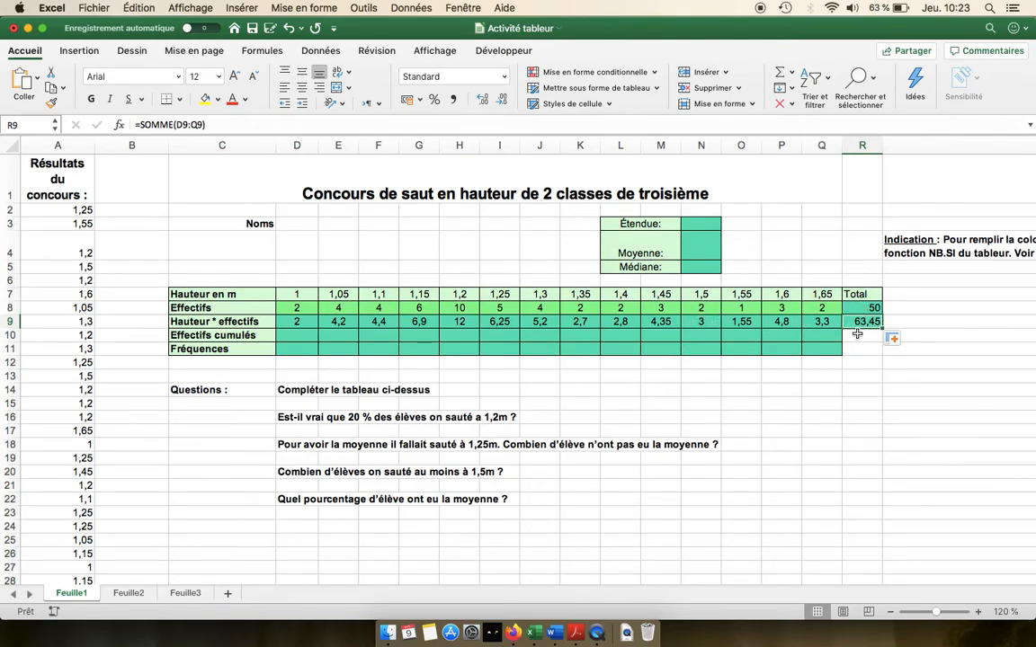
Step: Enter the mean in N4 as =R9/R8
{"action": "left_click", "coordinate": [698, 246]}
{"action": "type", "text": "="}
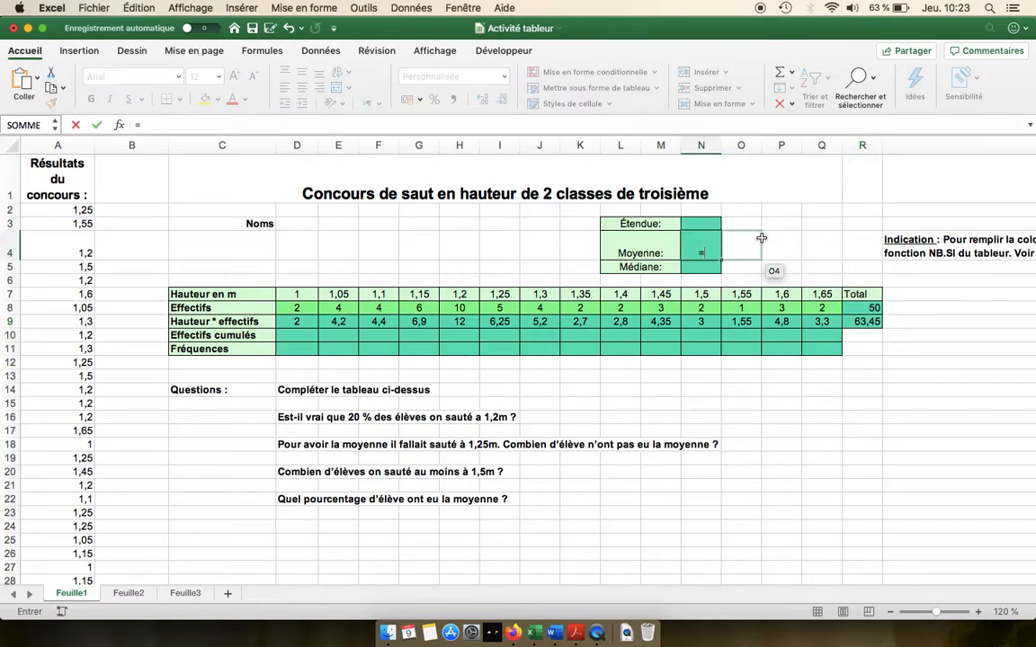
{"action": "left_click", "coordinate": [864, 322]}
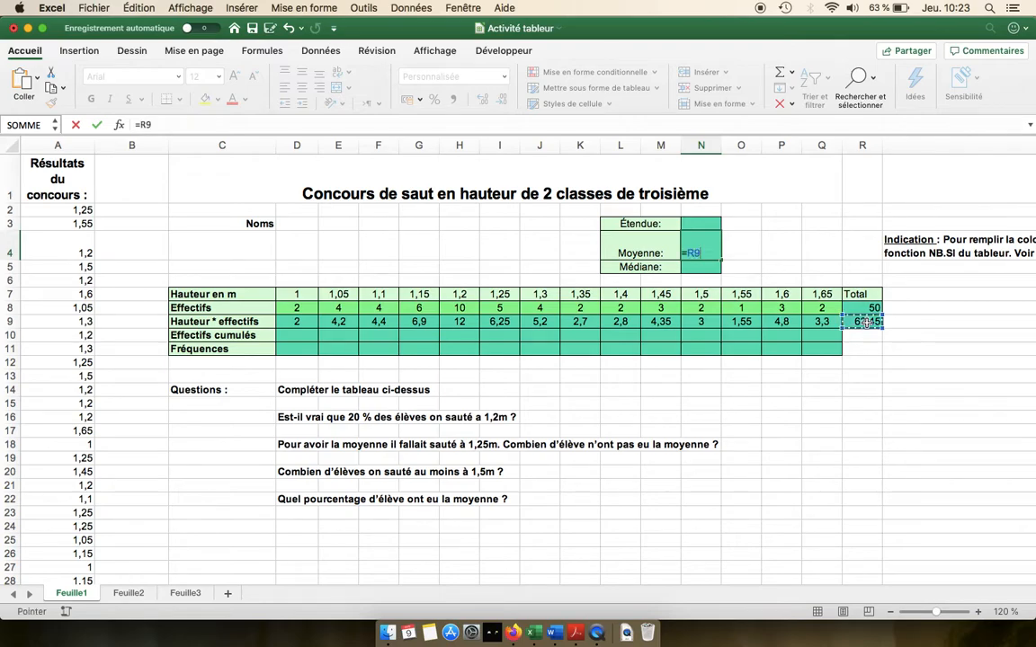
{"action": "type", "text": "/"}
{"action": "left_click", "coordinate": [869, 308]}
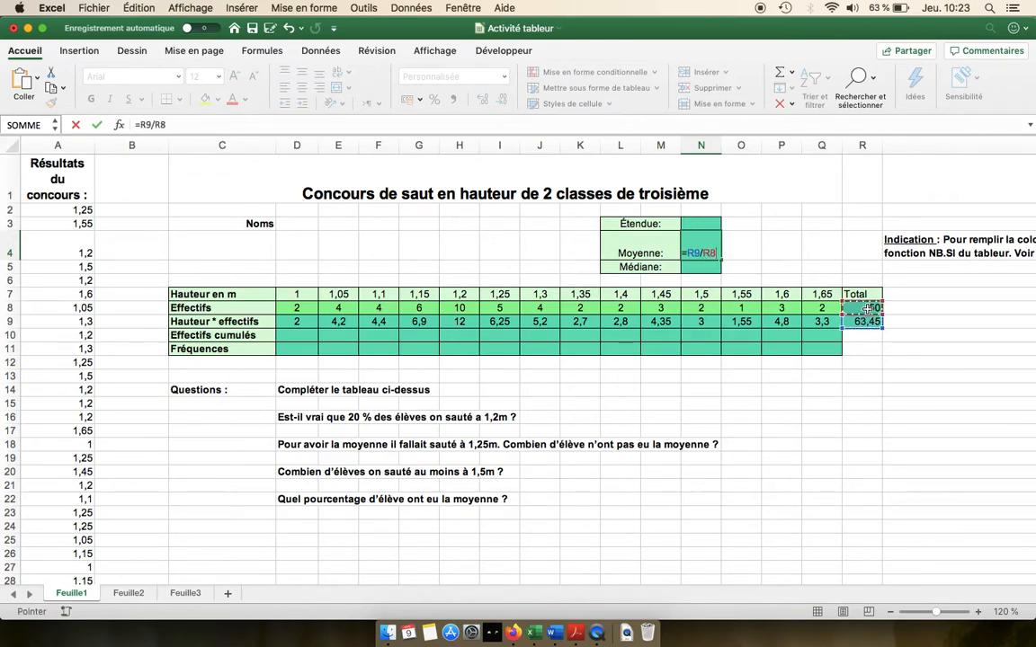
{"action": "key", "text": "Return"}
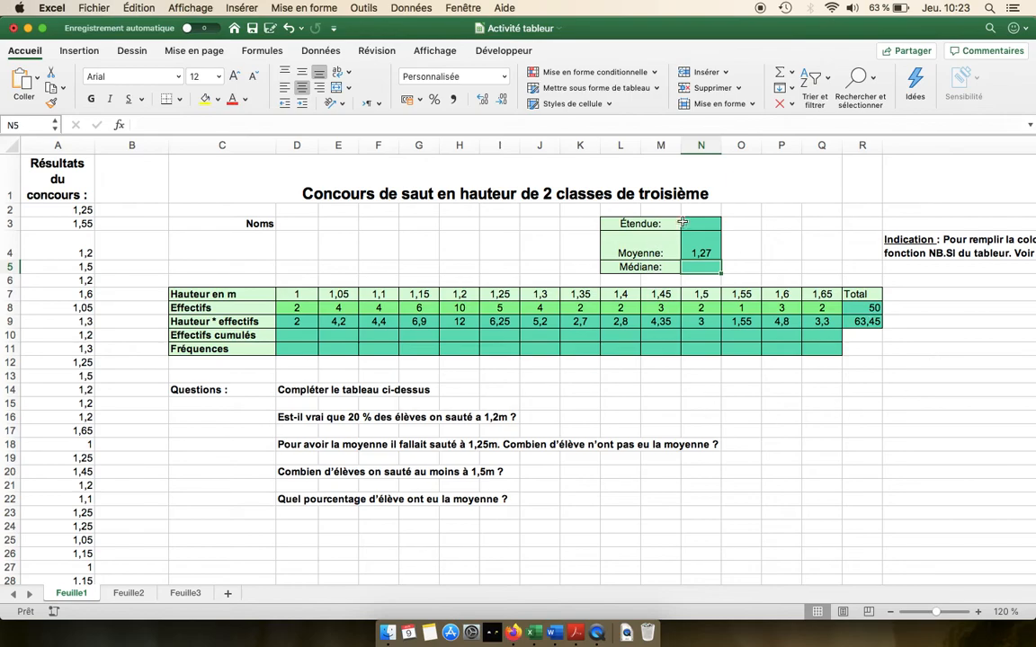
Step: Enter the range in N3 as =Q7-D7
{"action": "left_click", "coordinate": [702, 226]}
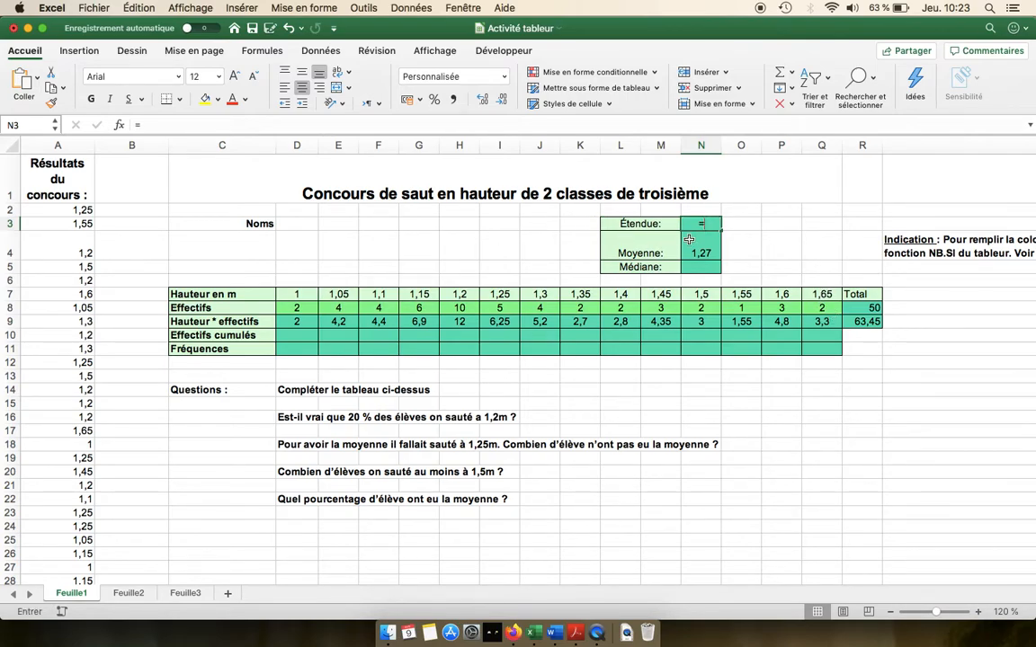
{"action": "type", "text": "="}
{"action": "left_click", "coordinate": [825, 294]}
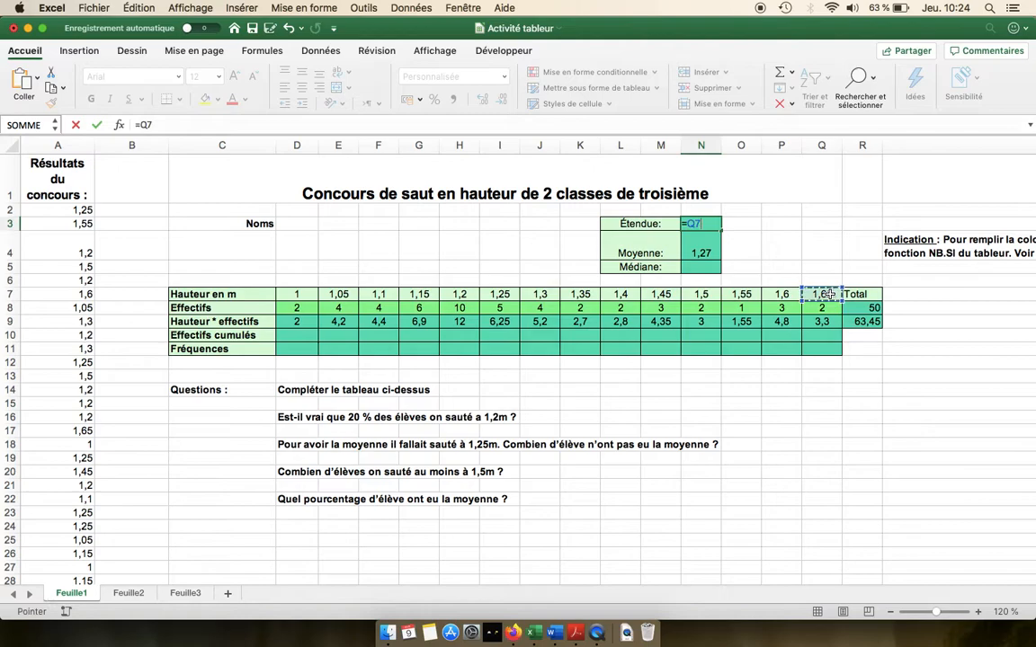
{"action": "type", "text": "-"}
{"action": "left_click", "coordinate": [302, 294]}
{"action": "key", "text": "Return"}
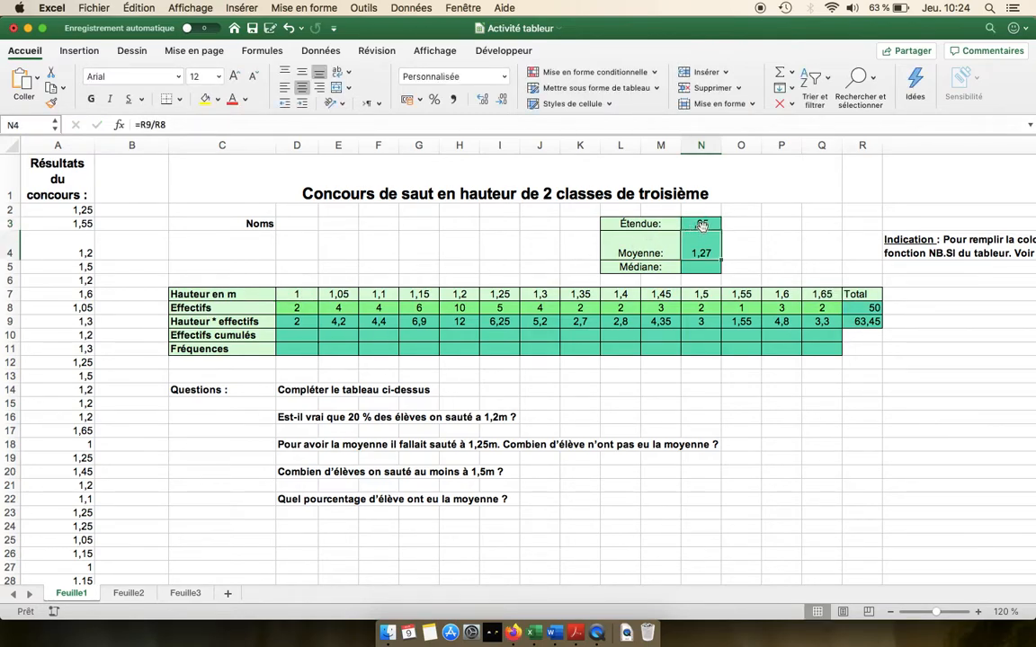
Step: Check the effectifs from D8 to H8 and enter 1,2 as the median in N5
{"action": "left_click", "coordinate": [705, 267]}
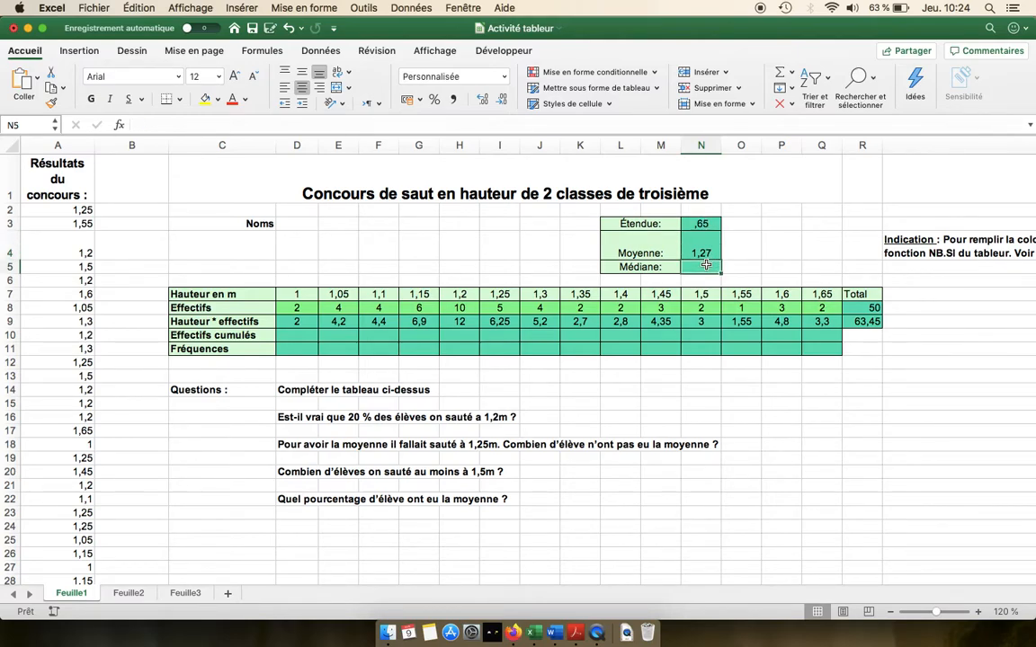
{"action": "left_click", "coordinate": [873, 306]}
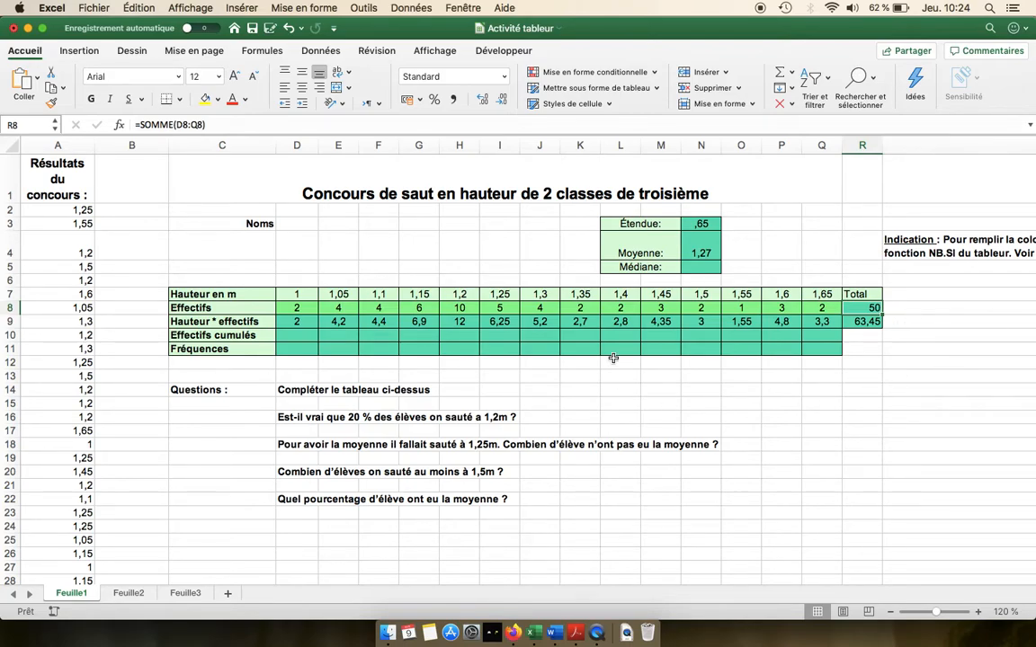
{"action": "left_click_drag", "start_coordinate": [298, 306], "coordinate": [474, 307]}
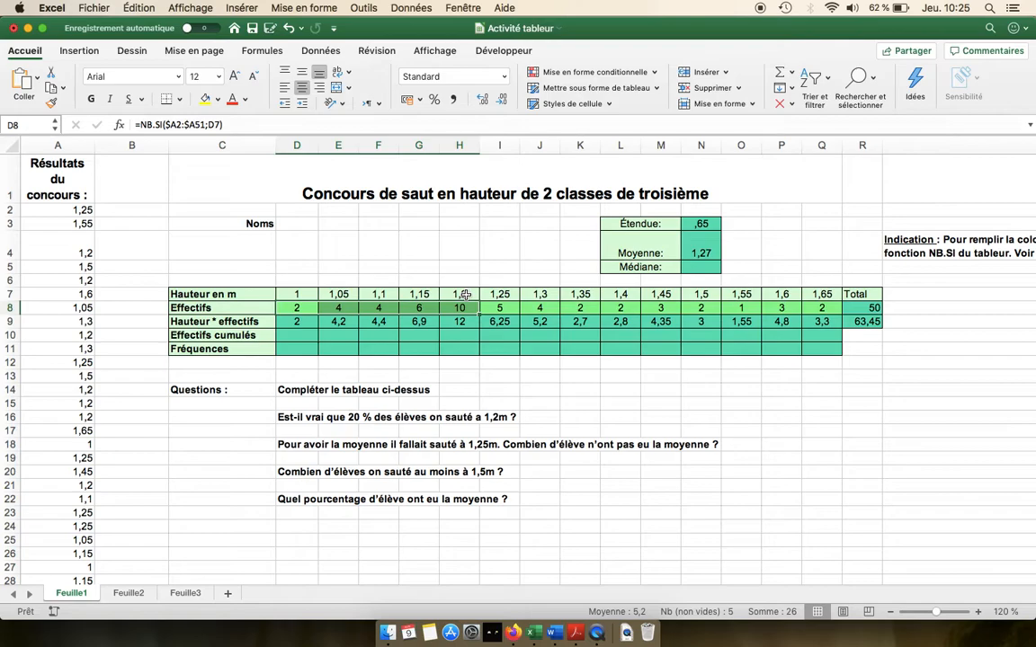
{"action": "left_click", "coordinate": [707, 269]}
{"action": "type", "text": "1,2"}
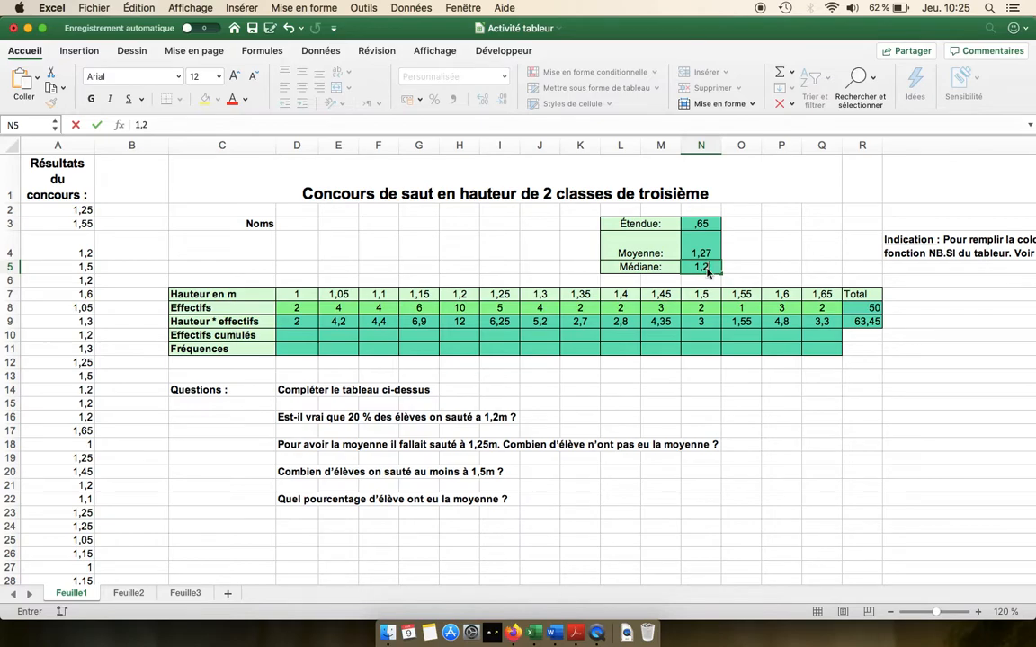
{"action": "key", "text": "Return"}
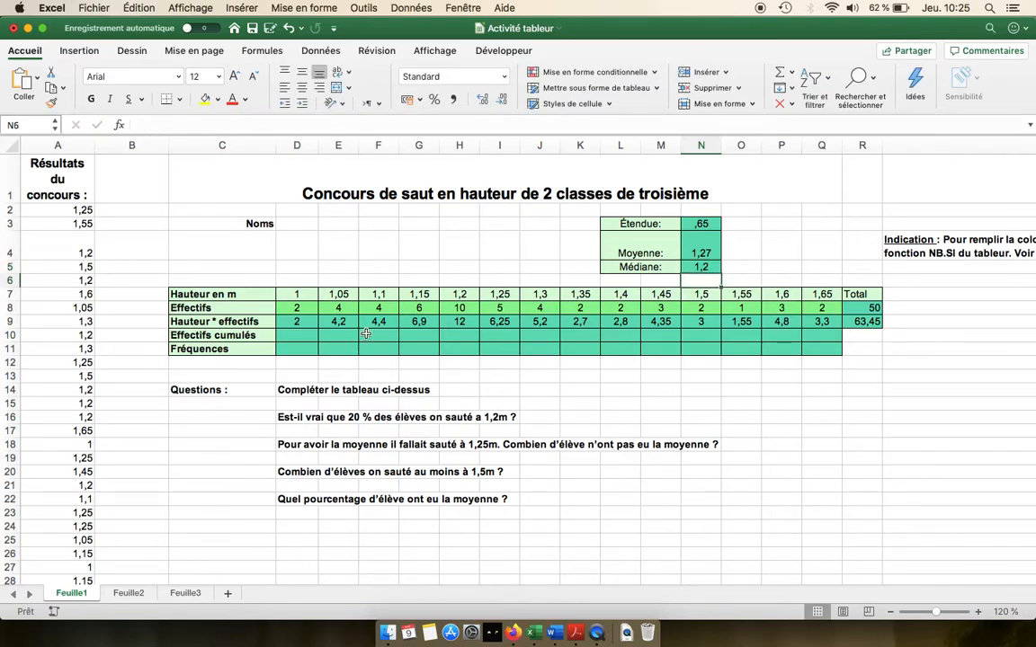
Step: Start the cumulative counts by setting D10 to =D8
{"action": "left_click", "coordinate": [286, 335]}
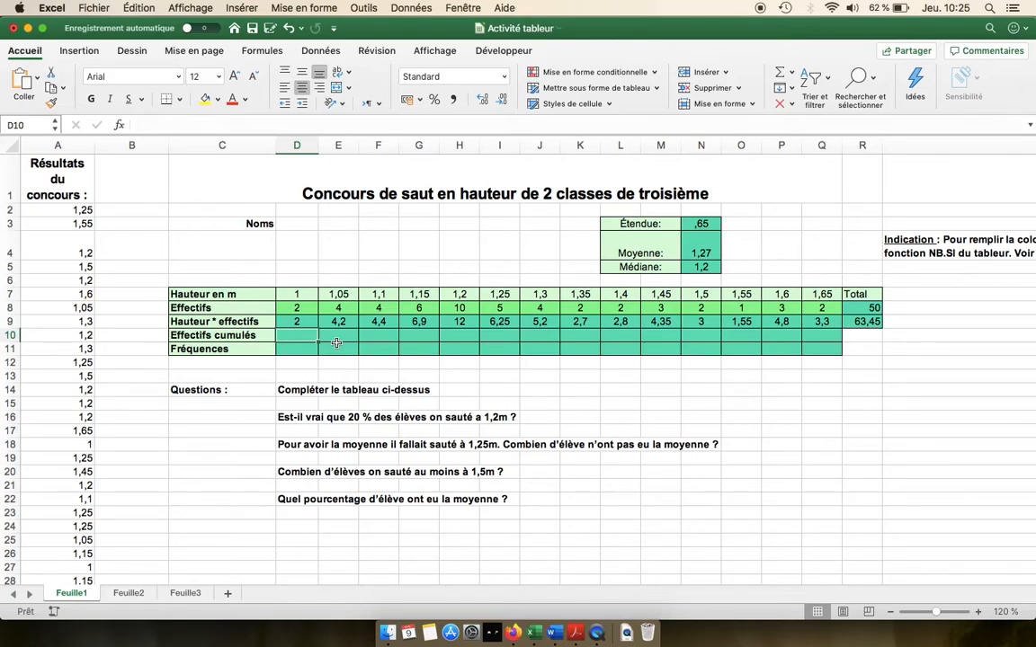
{"action": "type", "text": "="}
{"action": "key", "text": "Up"}
{"action": "key", "text": "Up"}
{"action": "key", "text": "Tab"}
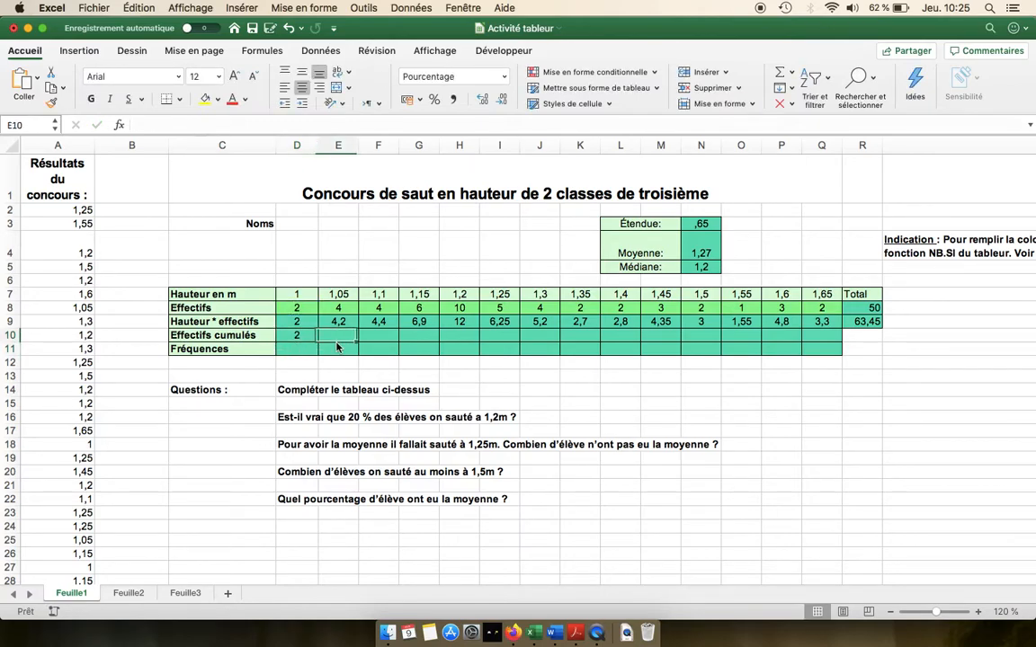
Step: Set E10 to =D10+E8 and extend the formula to F10
{"action": "type", "text": "="}
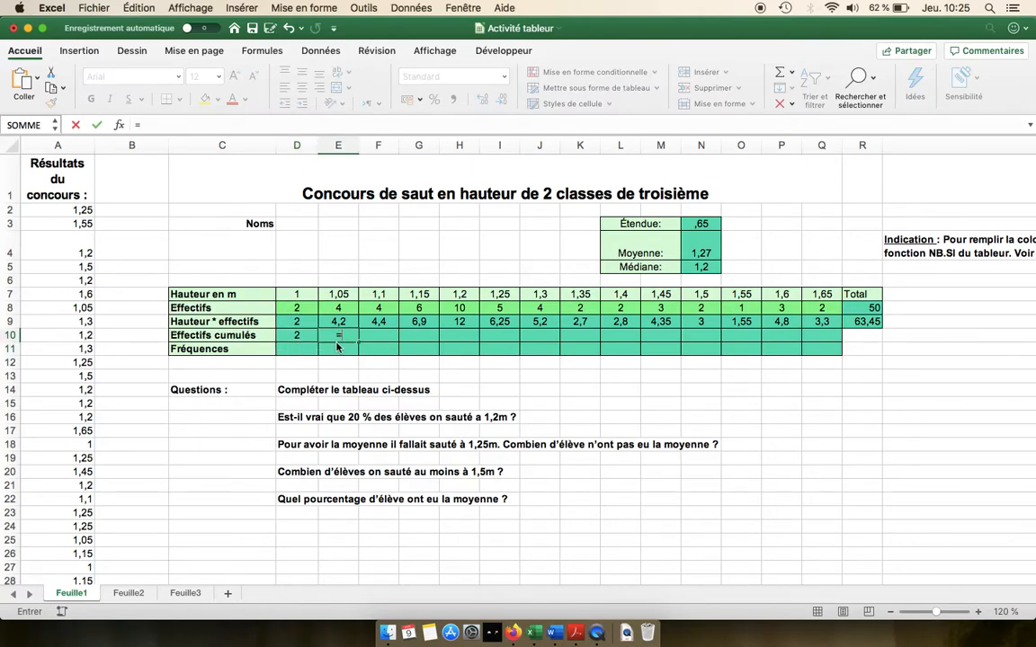
{"action": "key", "text": "Left"}
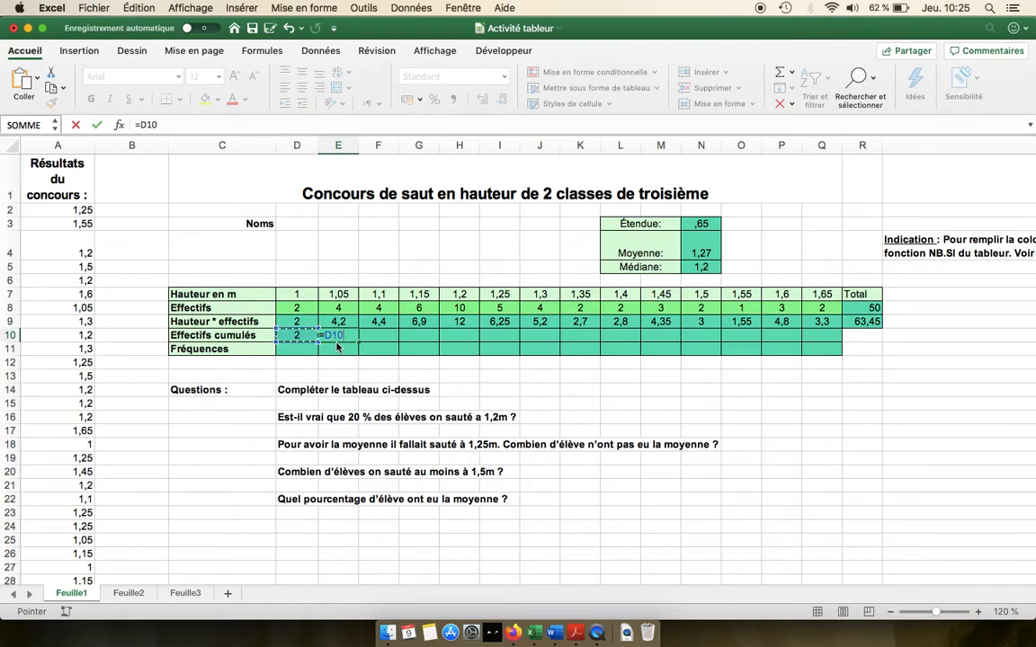
{"action": "type", "text": "+"}
{"action": "key", "text": "Up"}
{"action": "key", "text": "Up"}
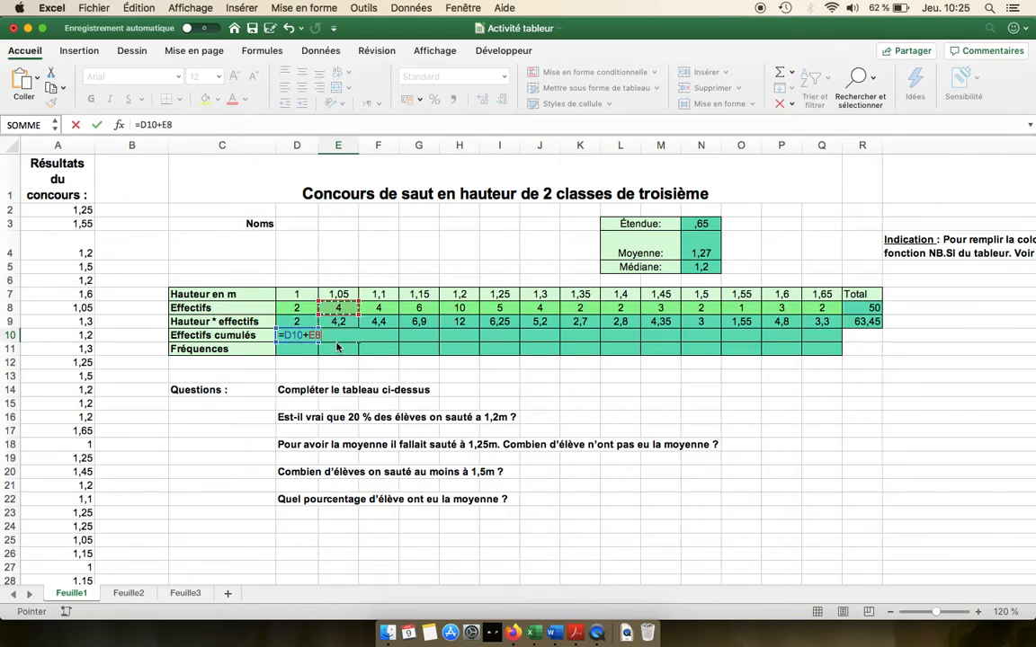
{"action": "key", "text": "Return"}
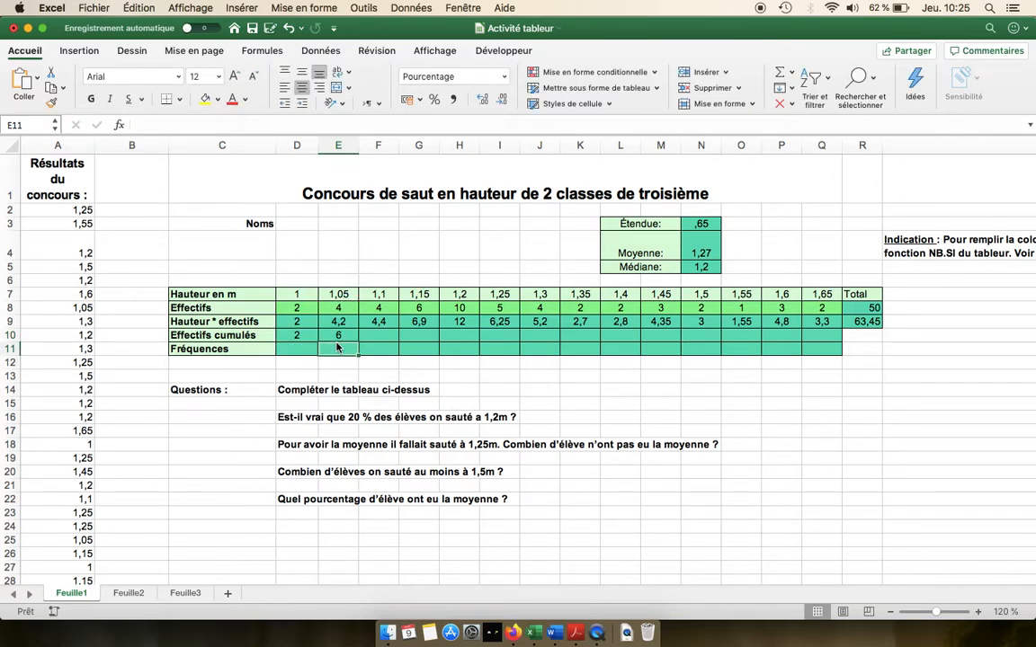
{"action": "left_click", "coordinate": [335, 336]}
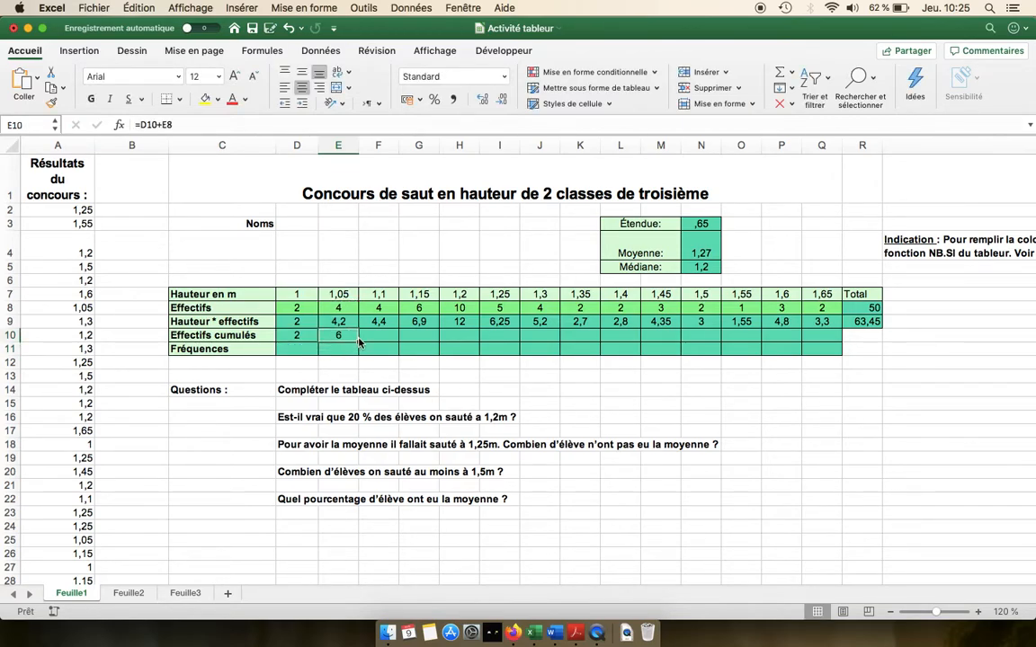
{"action": "left_click_drag", "start_coordinate": [358, 340], "coordinate": [381, 338]}
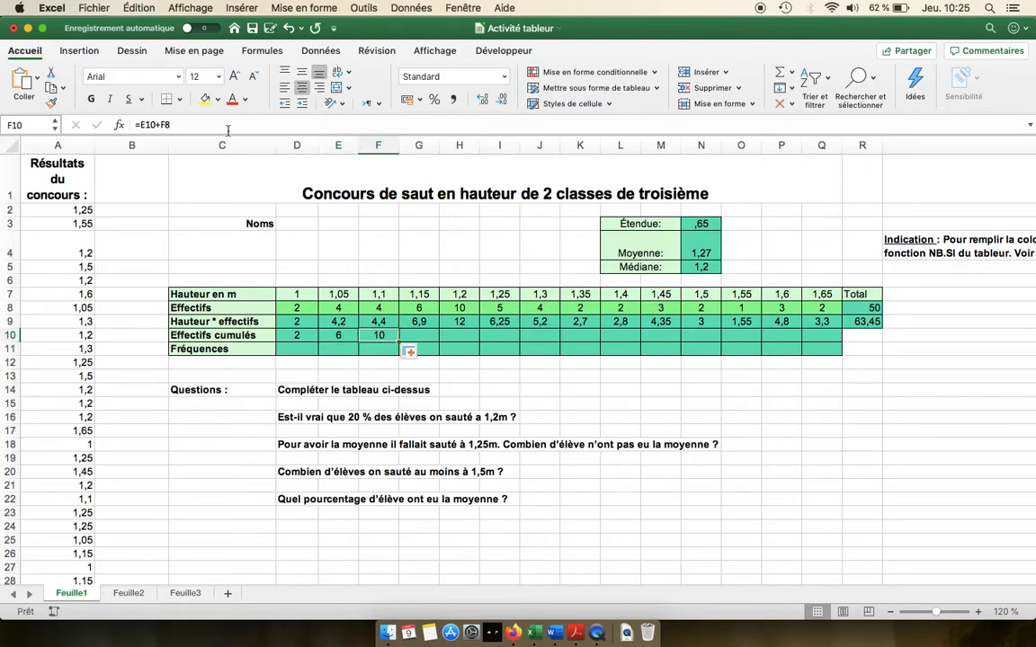
Step: Fill the cumulative-count formula from F10 across the row to Q10
{"action": "double_click", "coordinate": [379, 335]}
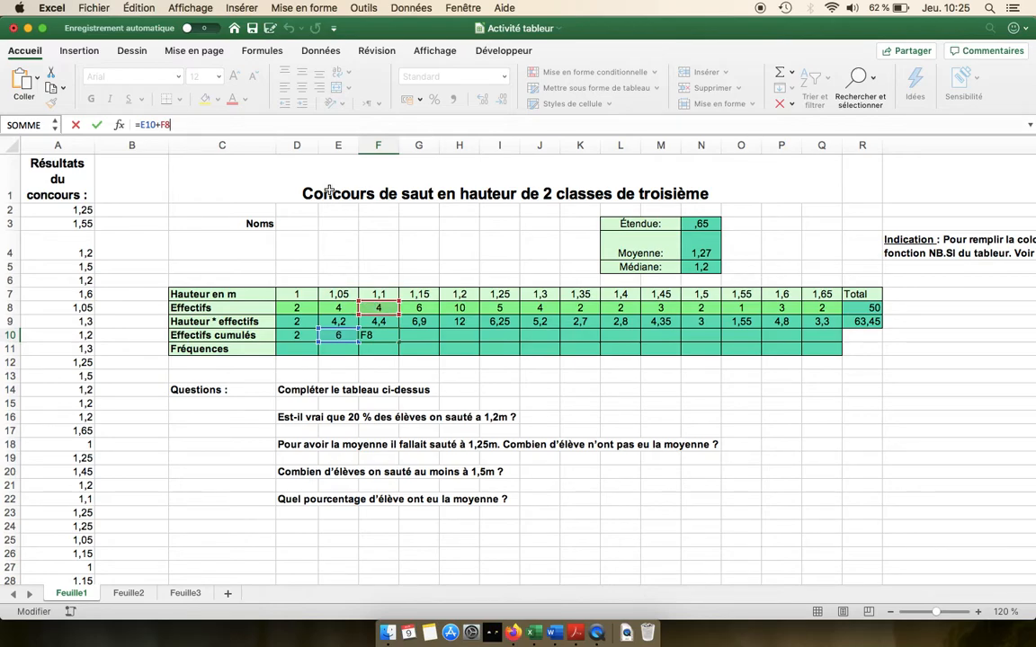
{"action": "key", "text": "Return"}
{"action": "left_click", "coordinate": [392, 337]}
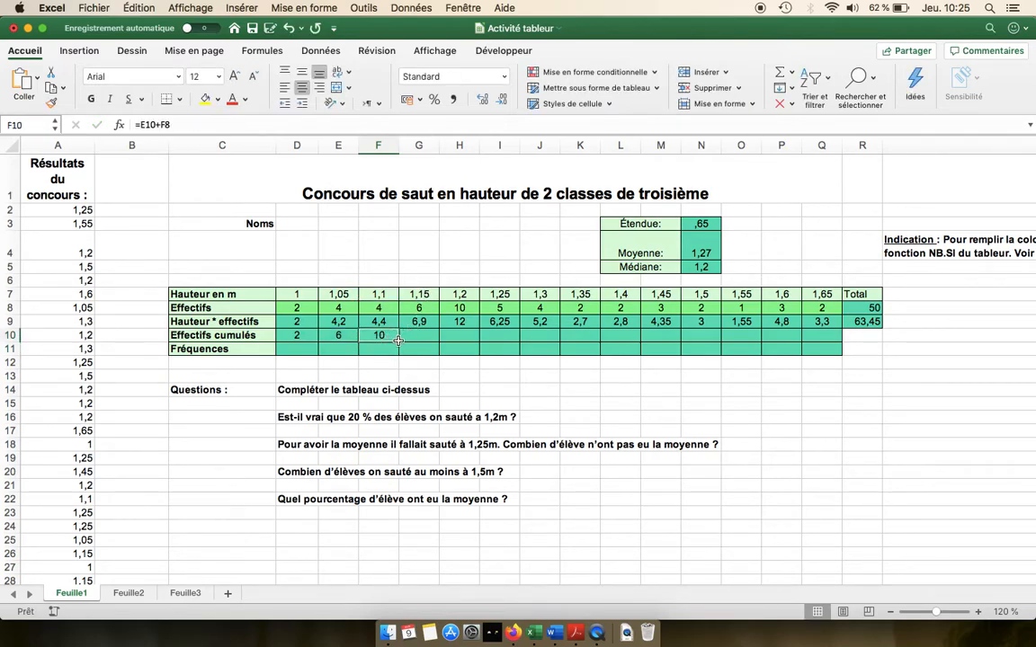
{"action": "left_click_drag", "start_coordinate": [398, 340], "coordinate": [825, 335]}
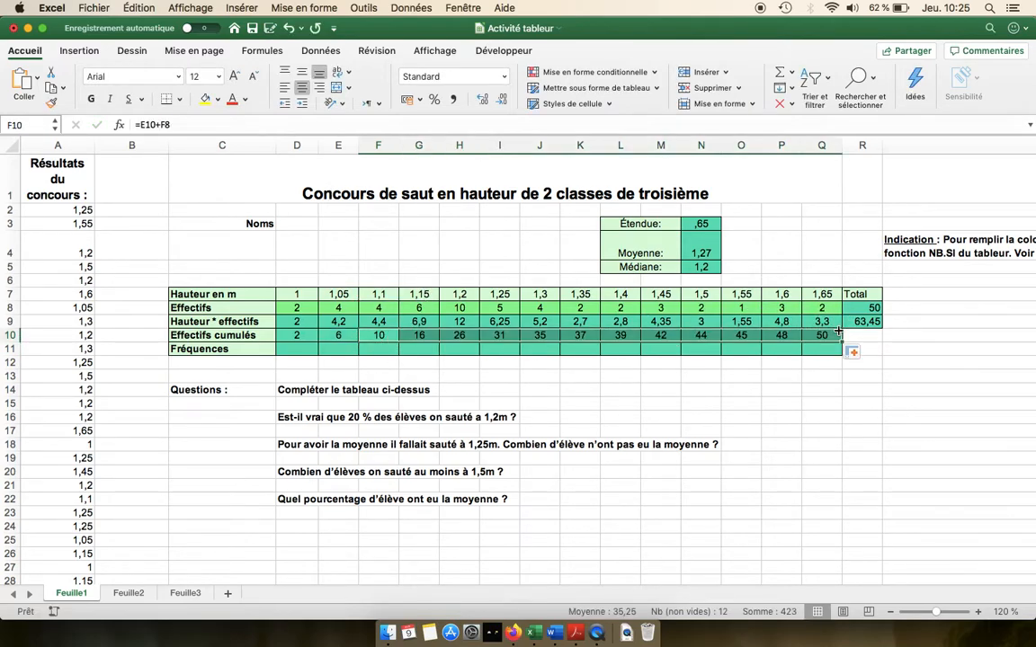
{"action": "left_click", "coordinate": [825, 334]}
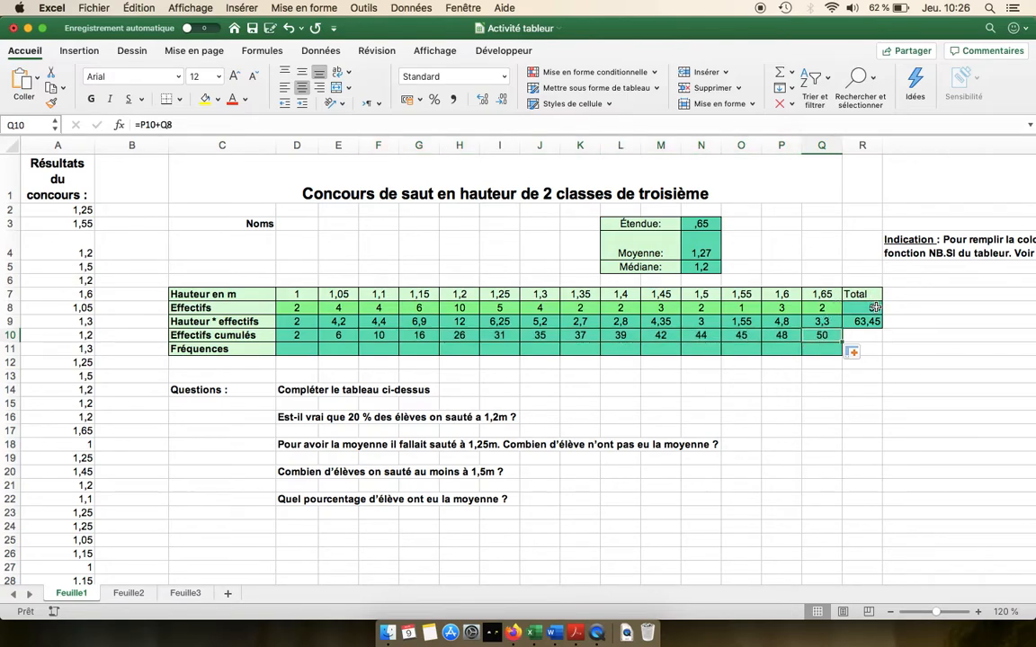
Step: Enter the first frequency in D11 as =D8/R8, dividing the count by the total
{"action": "left_click", "coordinate": [782, 389]}
{"action": "left_click", "coordinate": [308, 351]}
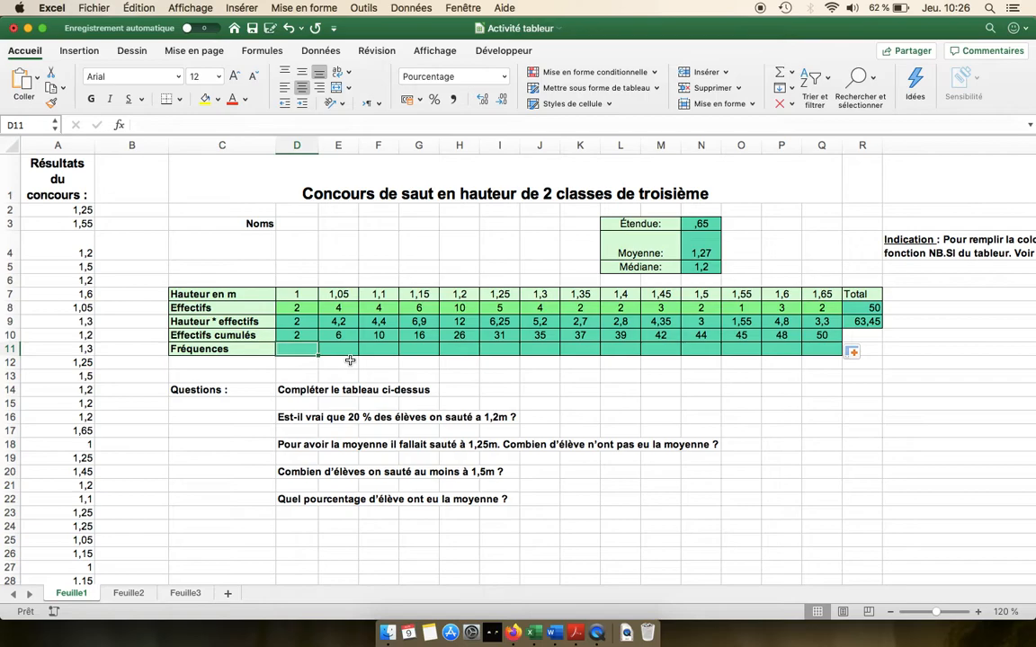
{"action": "type", "text": "=D8"}
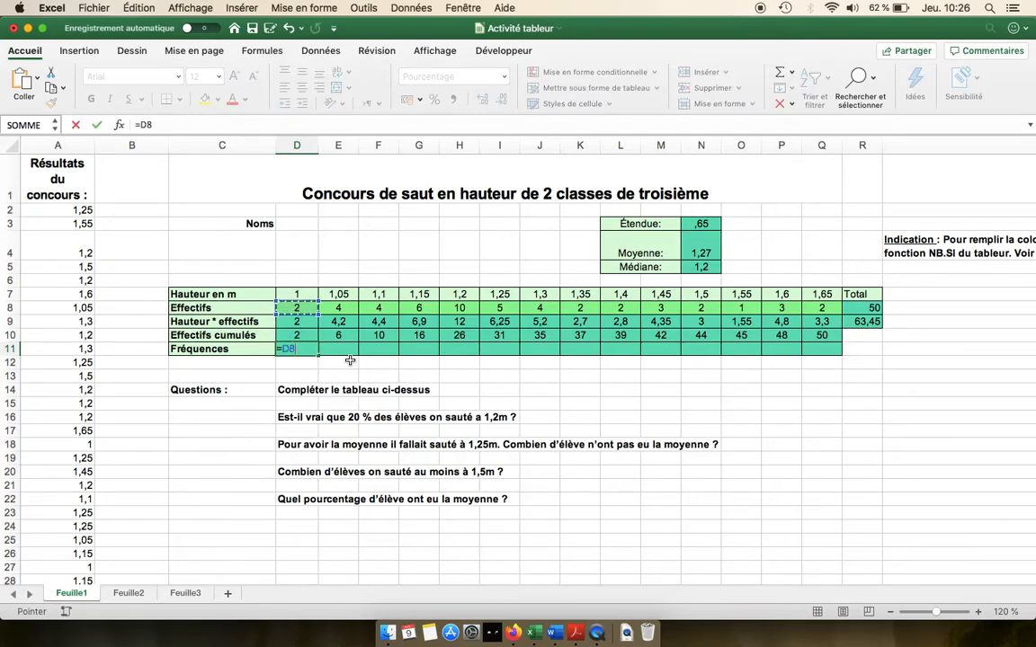
{"action": "type", "text": "/"}
{"action": "left_click", "coordinate": [876, 309]}
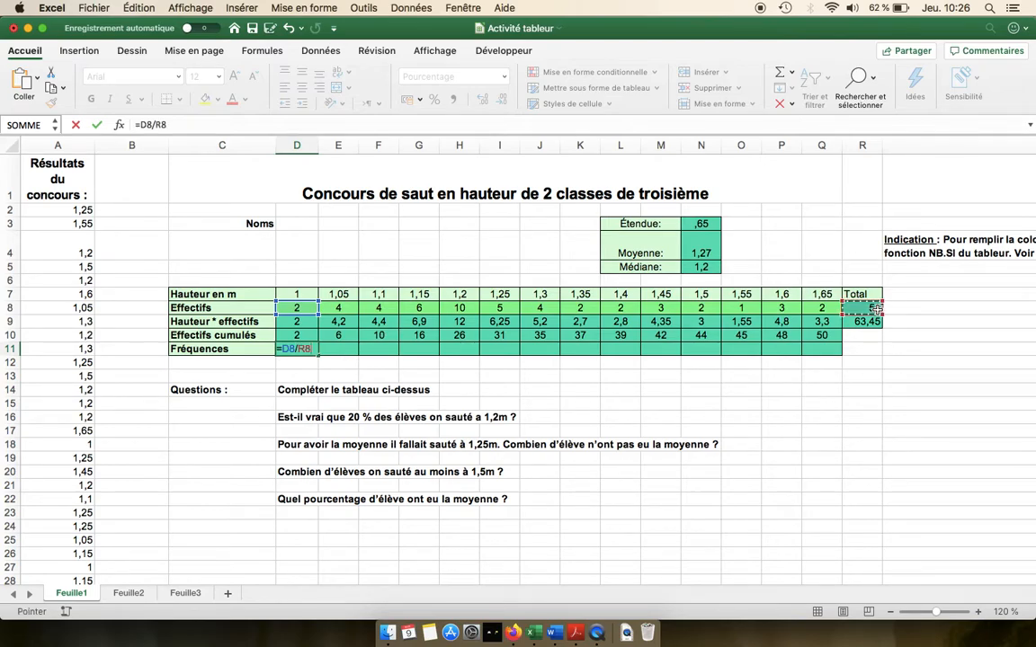
{"action": "key", "text": "Return"}
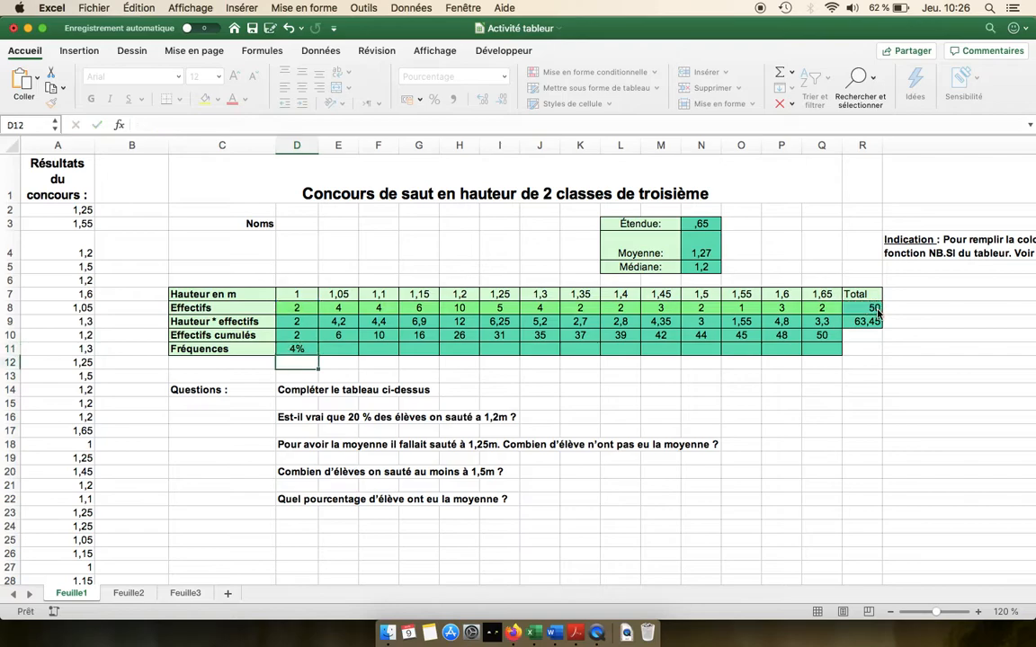
Step: Try an accounting number format on D11 and restore the percentage format
{"action": "left_click", "coordinate": [302, 351]}
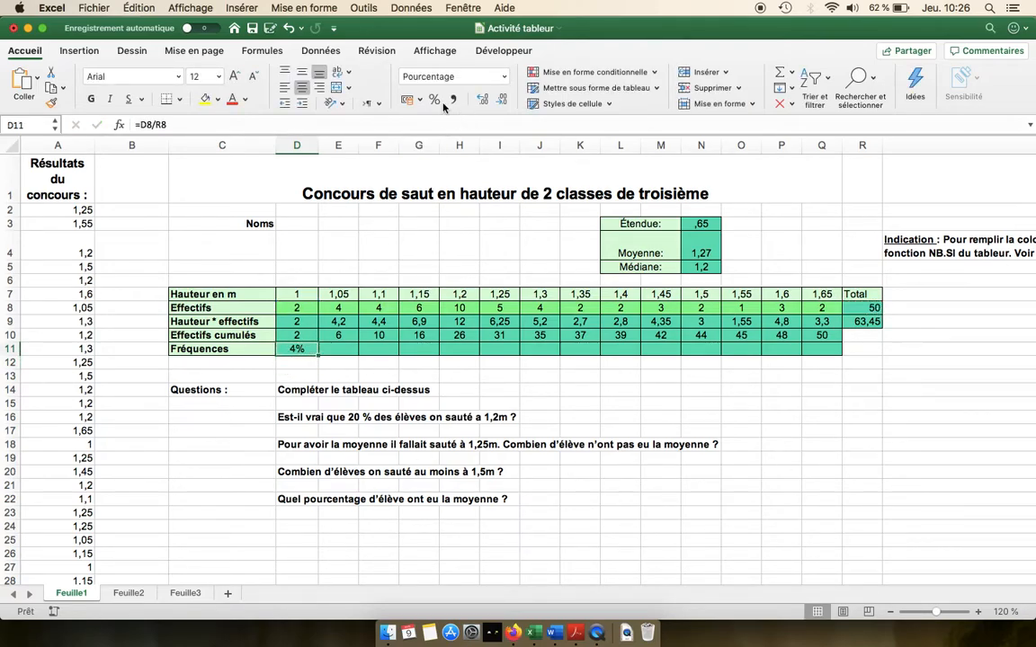
{"action": "left_click", "coordinate": [406, 100]}
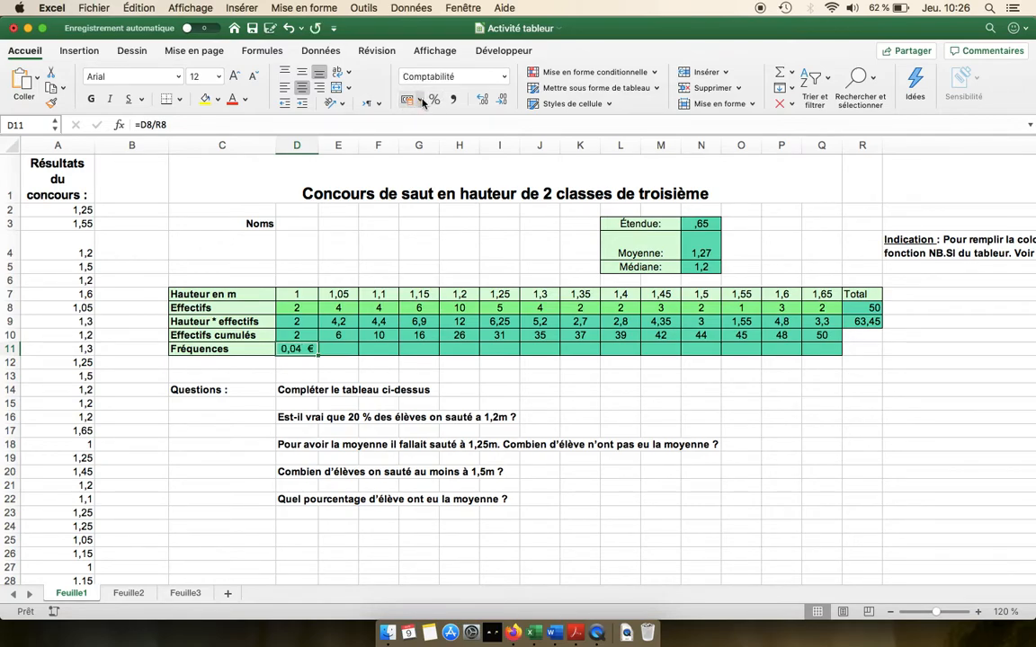
{"action": "left_click", "coordinate": [419, 100]}
{"action": "left_click", "coordinate": [422, 101]}
{"action": "left_click", "coordinate": [436, 102]}
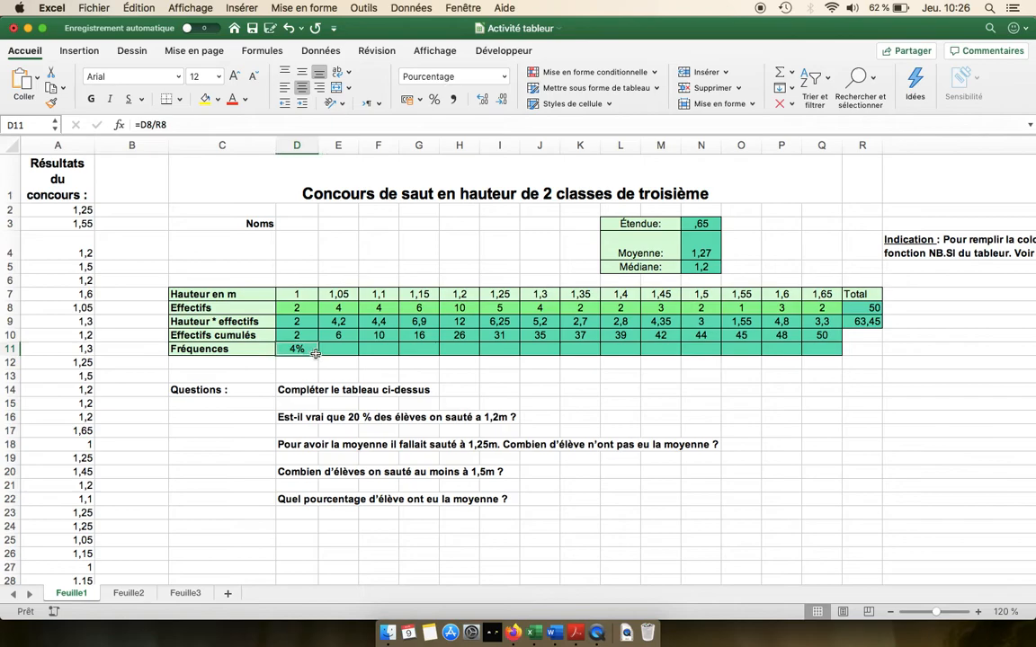
Step: Try extending the frequency formula from D11 along row 11 to L11
{"action": "left_click_drag", "start_coordinate": [317, 355], "coordinate": [642, 348]}
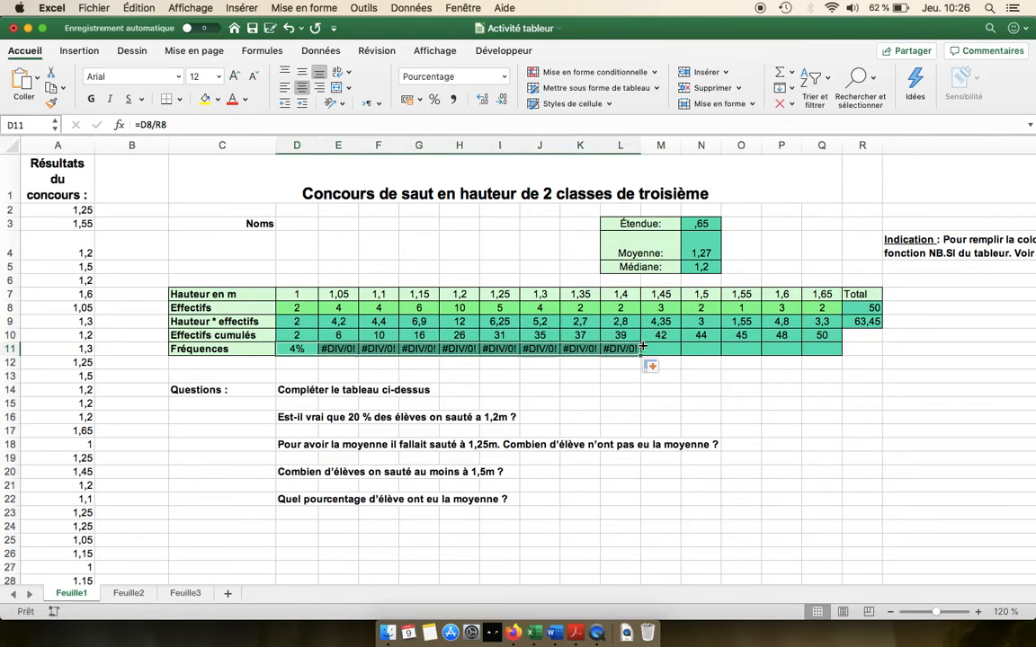
{"action": "left_click", "coordinate": [340, 351]}
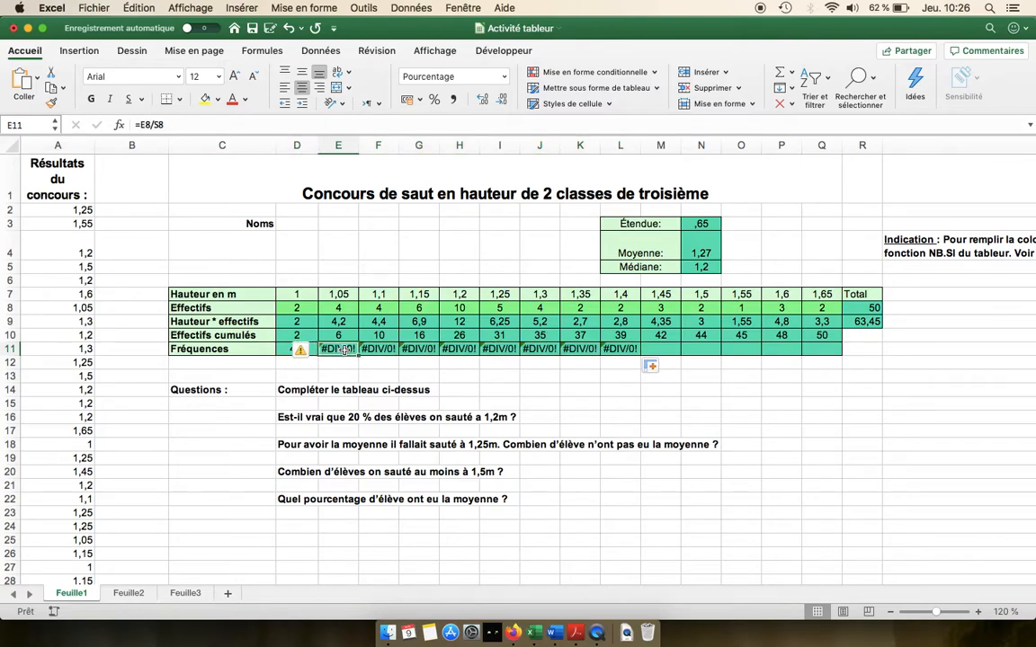
{"action": "left_click", "coordinate": [218, 123]}
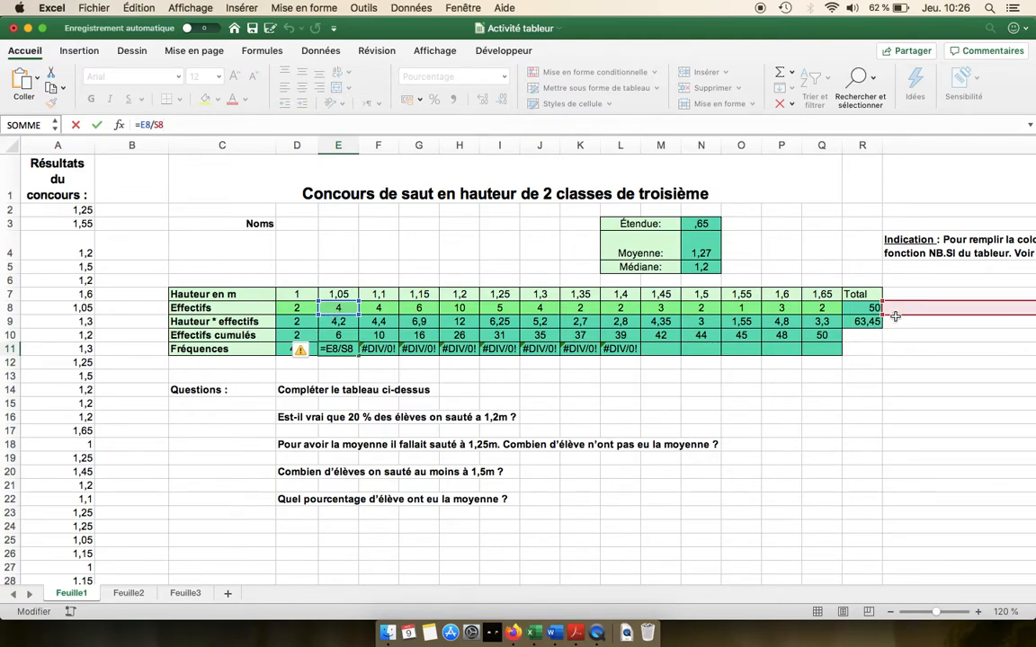
{"action": "key", "text": "Return"}
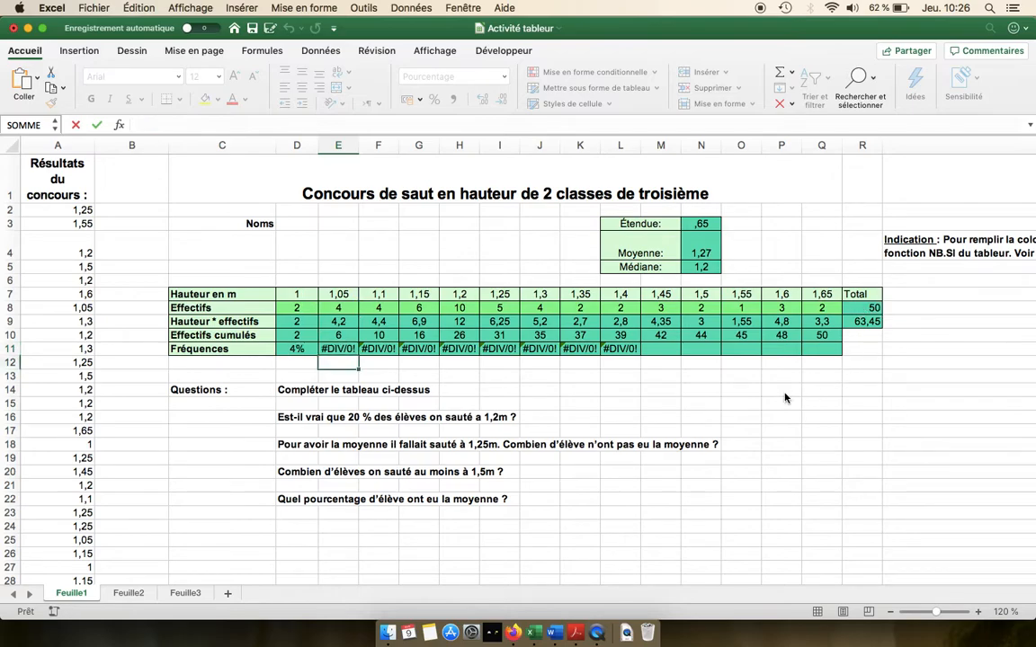
Step: Make the total reference in D11 absolute so the formula reads =D8/$R8
{"action": "left_click", "coordinate": [296, 349]}
{"action": "left_click", "coordinate": [155, 125]}
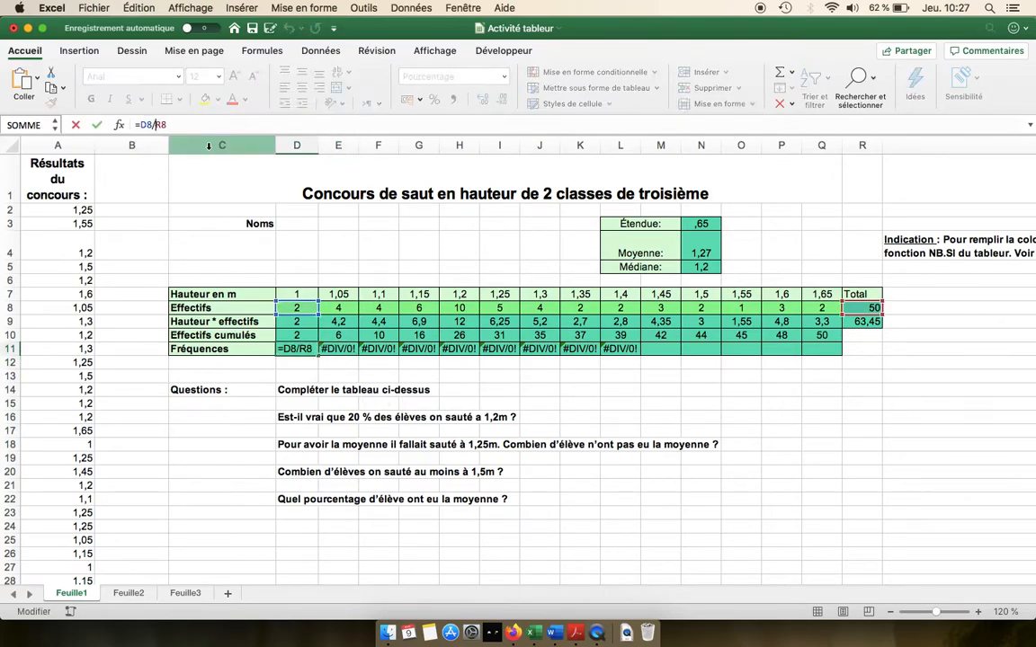
{"action": "type", "text": "$"}
{"action": "key", "text": "Return"}
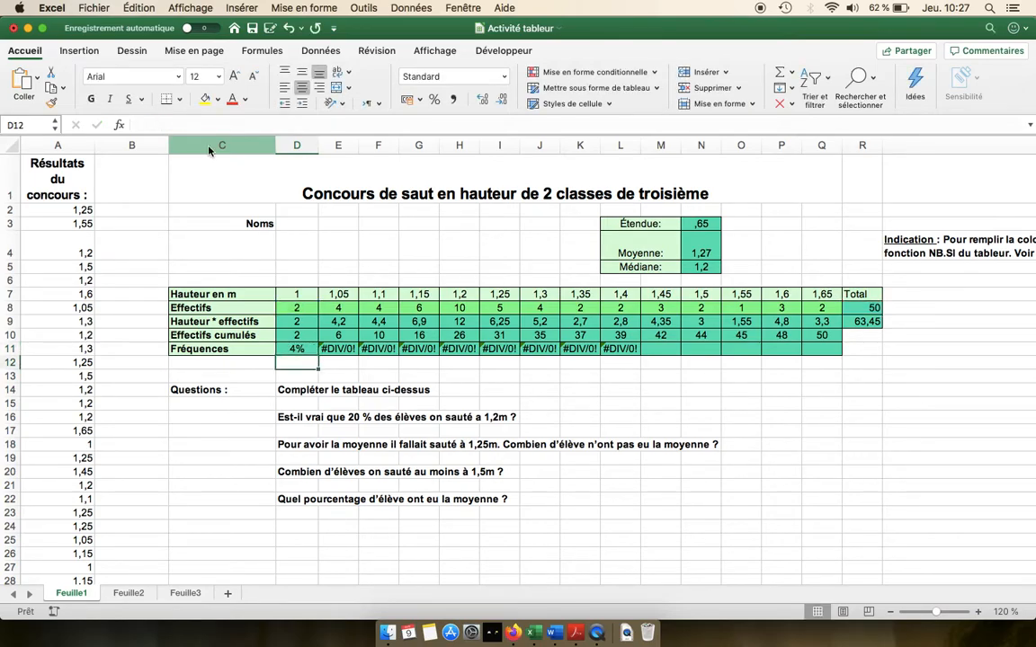
Step: Fill the corrected frequency formula from D11 across to Q11
{"action": "left_click", "coordinate": [861, 309]}
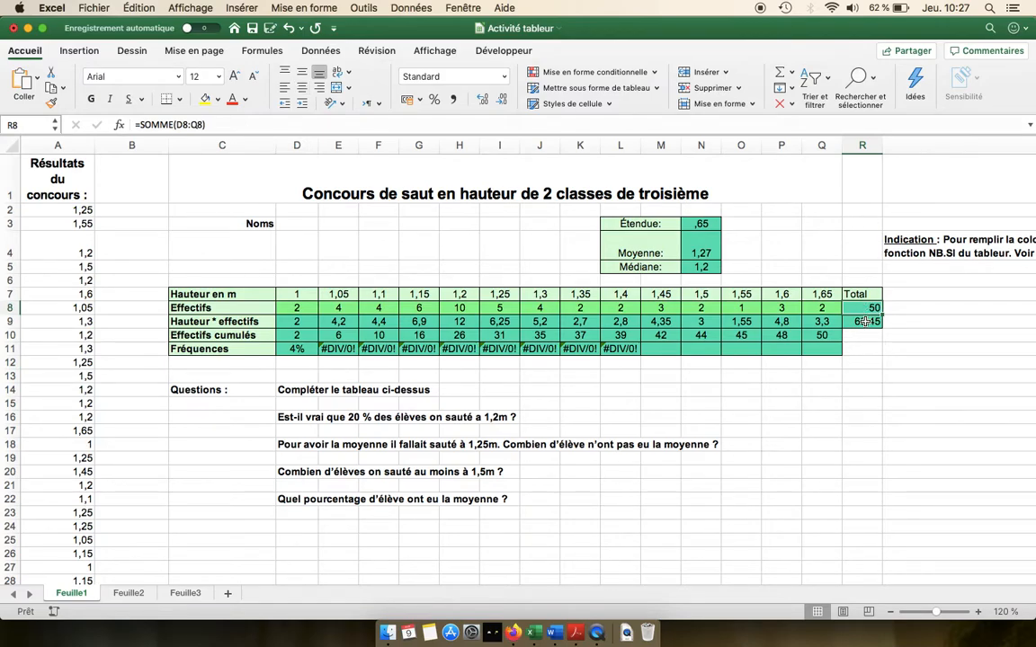
{"action": "left_click", "coordinate": [289, 351]}
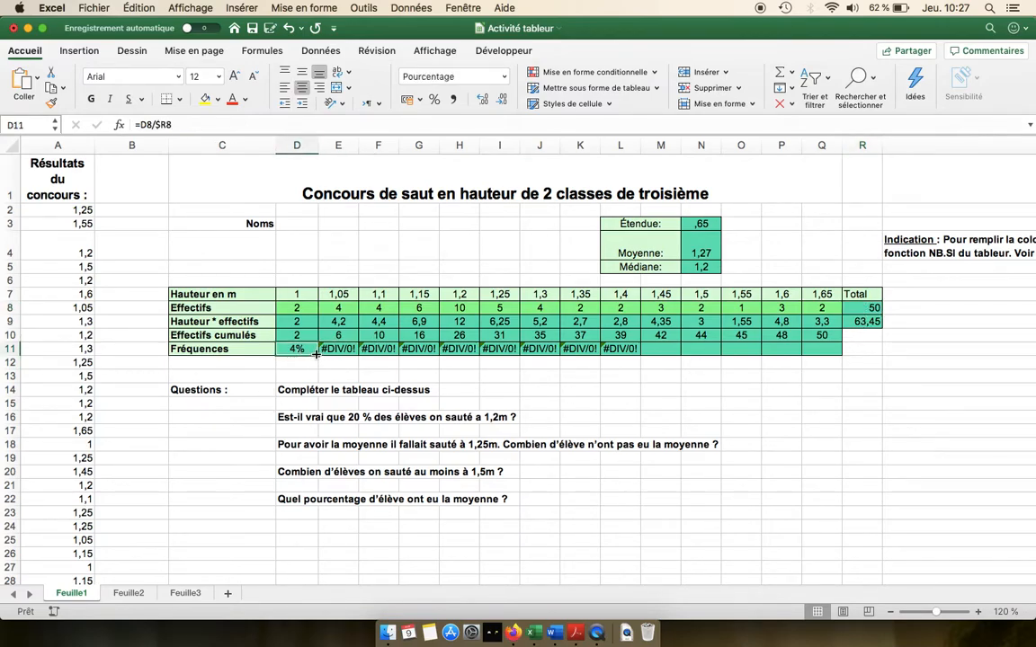
{"action": "left_click_drag", "start_coordinate": [315, 355], "coordinate": [826, 354]}
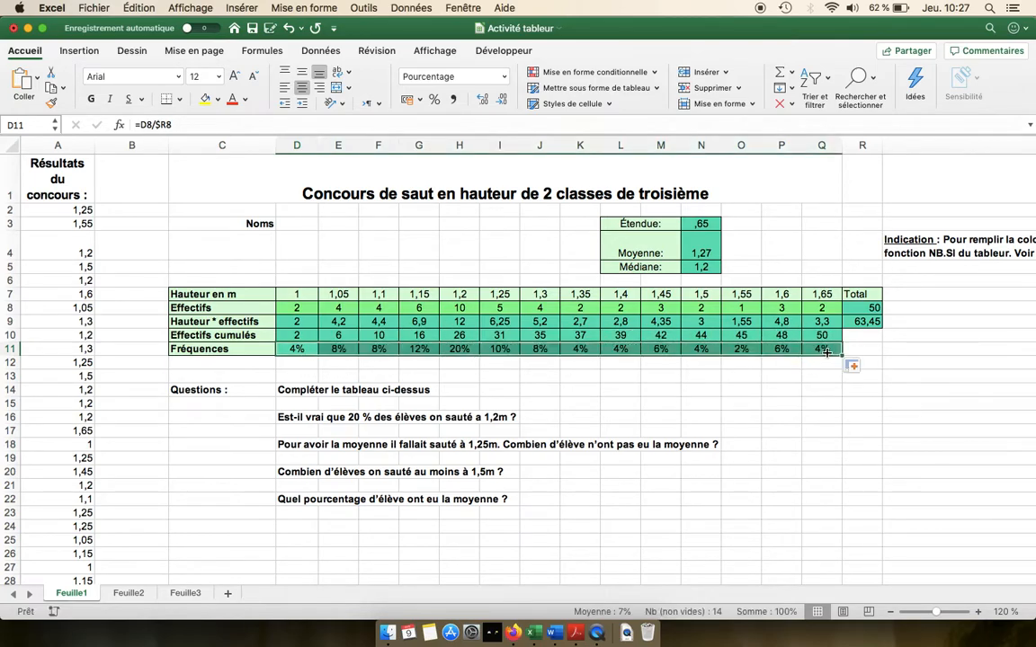
{"action": "left_click", "coordinate": [790, 388]}
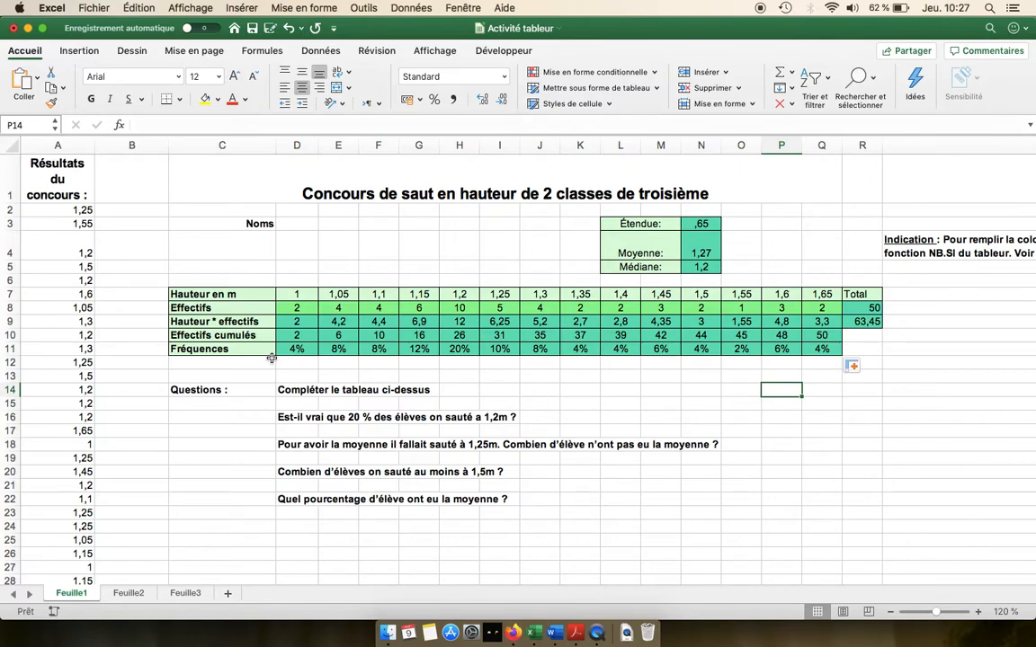
Step: Answer oui in D17 below the question about 20 % of pupils jumping 1,2 m
{"action": "left_click_drag", "start_coordinate": [297, 349], "coordinate": [774, 358]}
{"action": "left_click", "coordinate": [748, 403]}
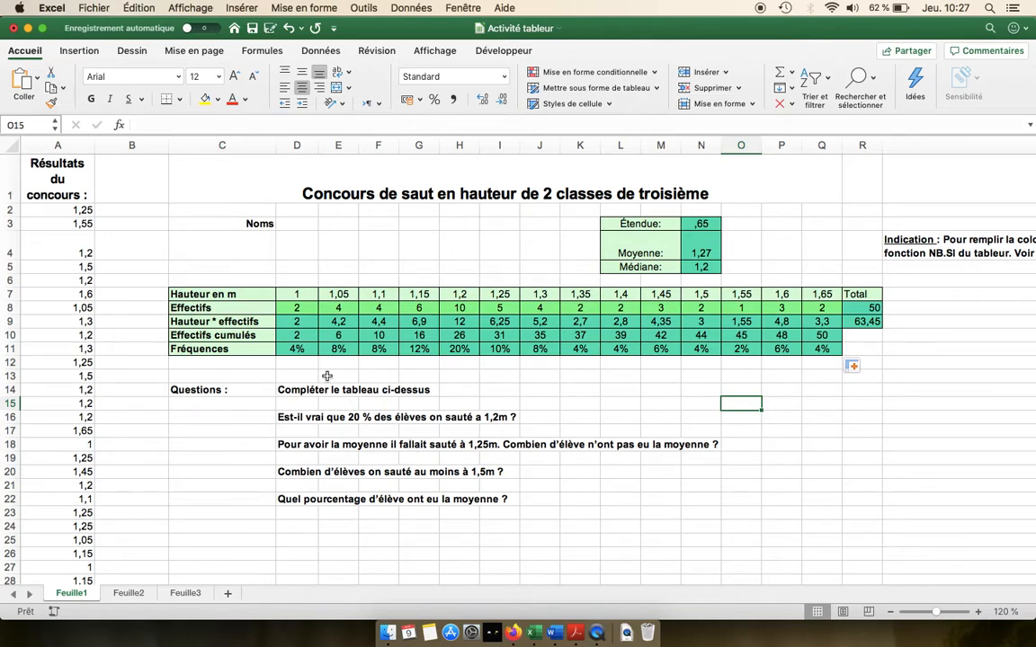
{"action": "scroll", "coordinate": [387, 436], "scroll_direction": "down", "scroll_amount": 1}
{"action": "left_click", "coordinate": [294, 412]}
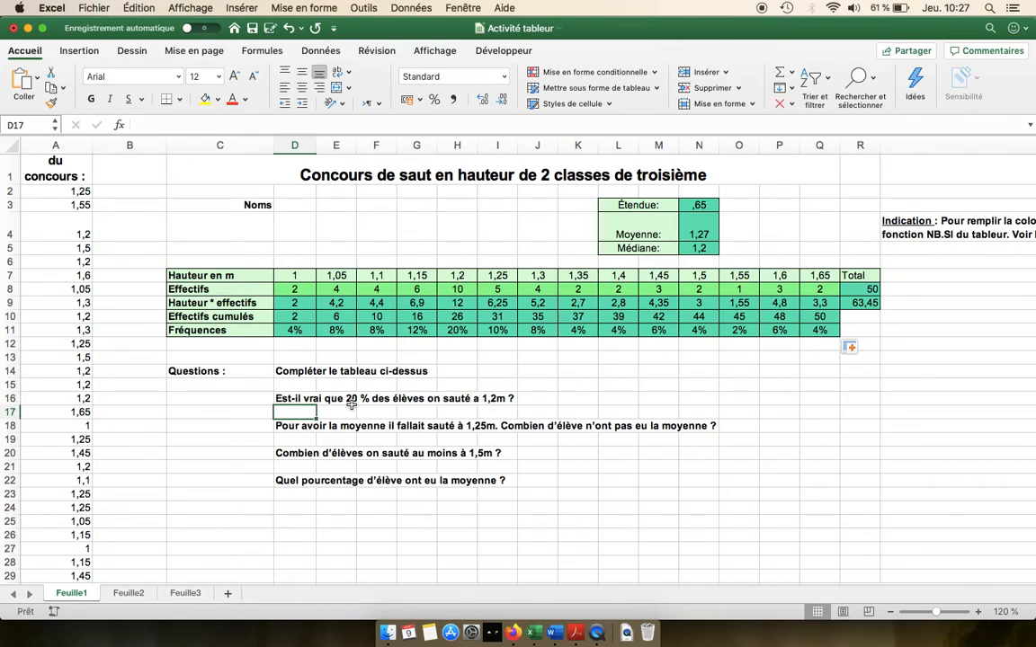
{"action": "type", "text": "oui"}
{"action": "key", "text": "Return"}
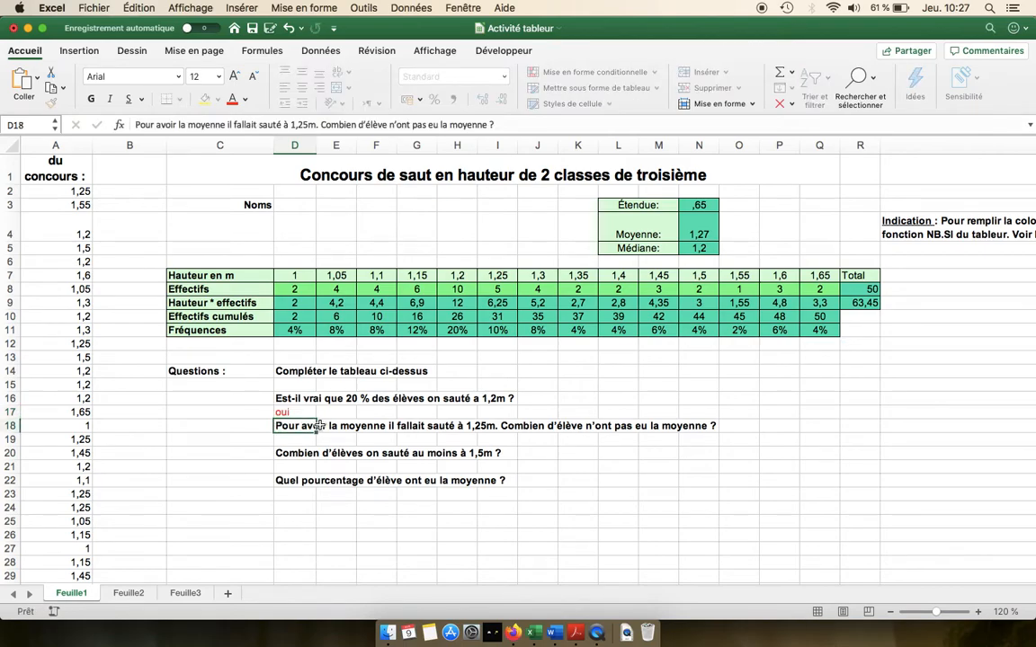
{"action": "key", "text": "Return"}
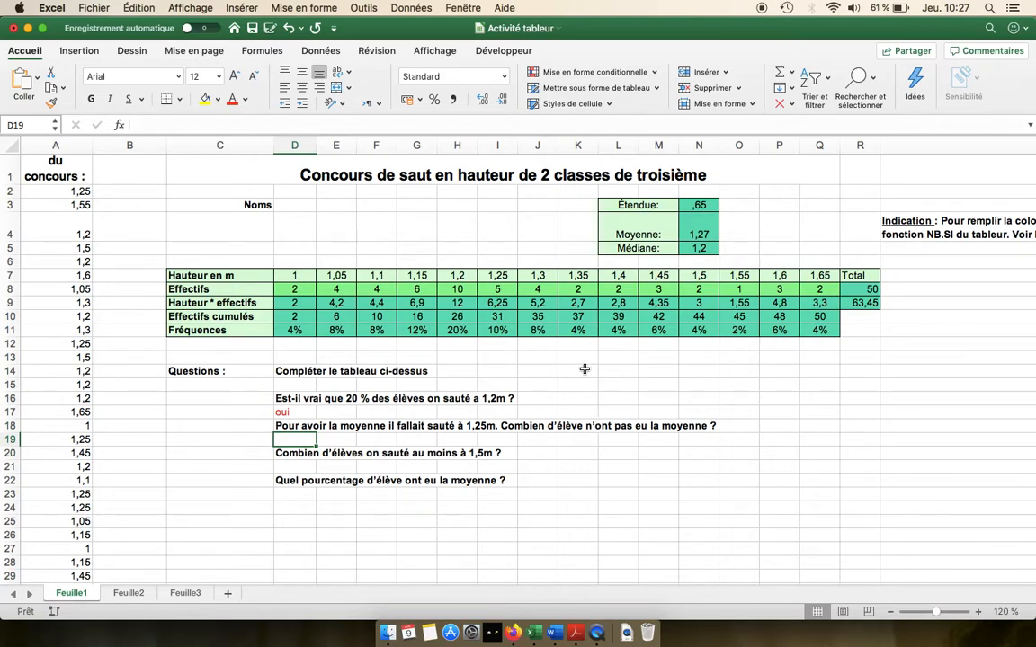
Step: Enter 26 in D19 as the number of pupils who did not reach the average
{"action": "left_click", "coordinate": [455, 318]}
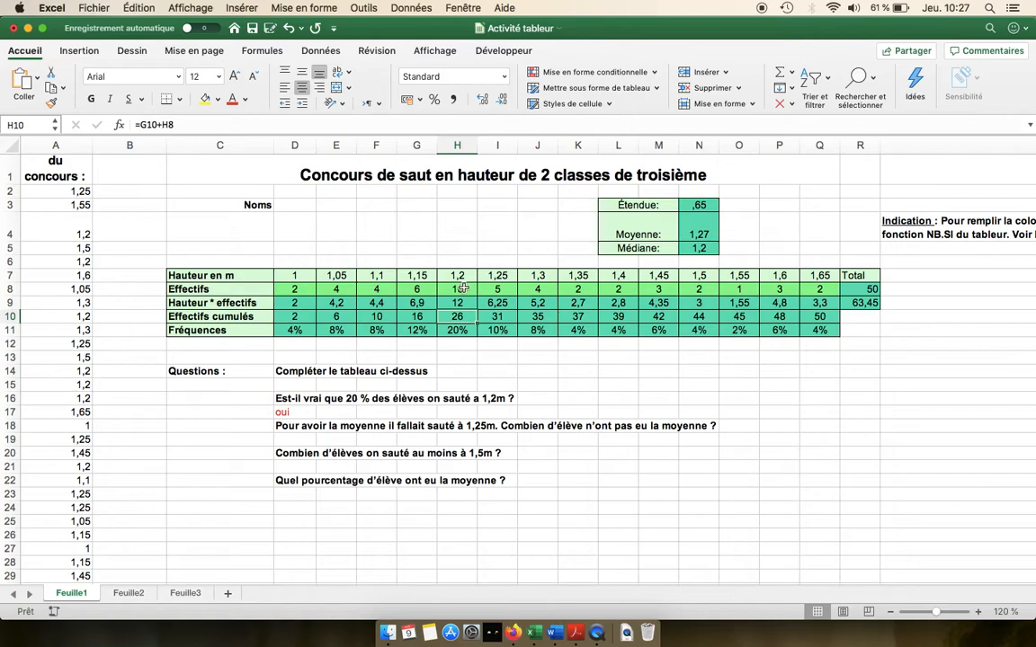
{"action": "left_click_drag", "start_coordinate": [442, 289], "coordinate": [281, 289]}
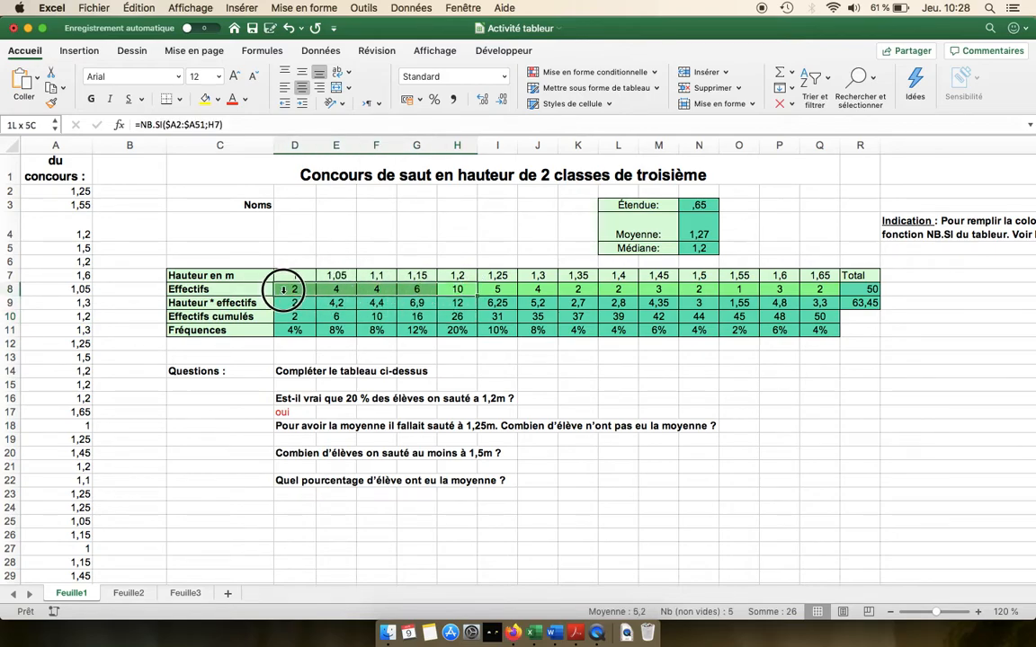
{"action": "left_click", "coordinate": [291, 439]}
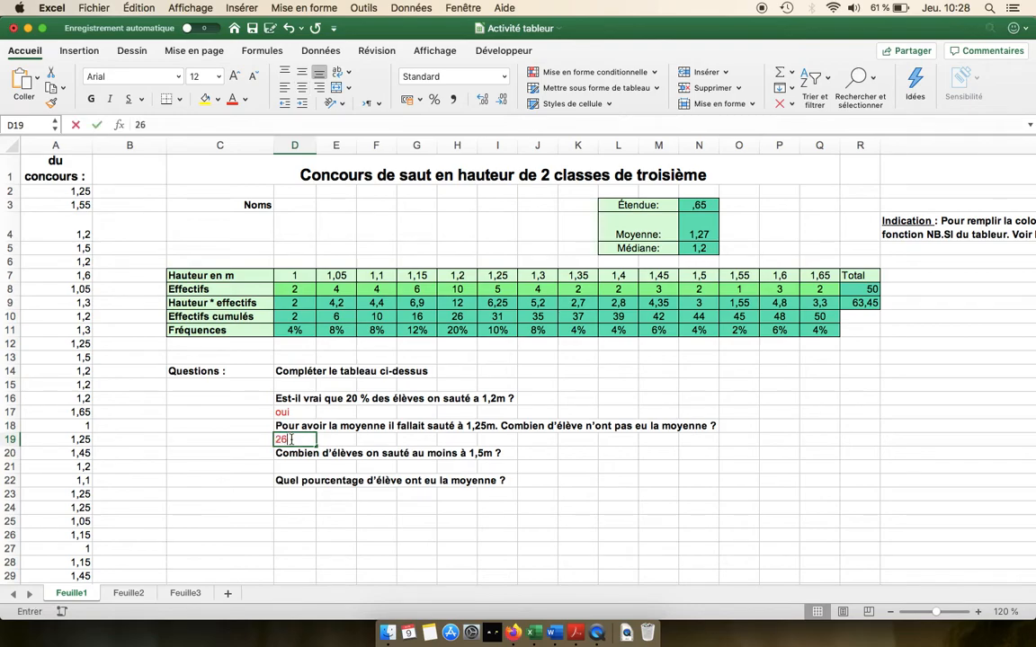
{"action": "type", "text": "26"}
{"action": "left_click", "coordinate": [295, 466]}
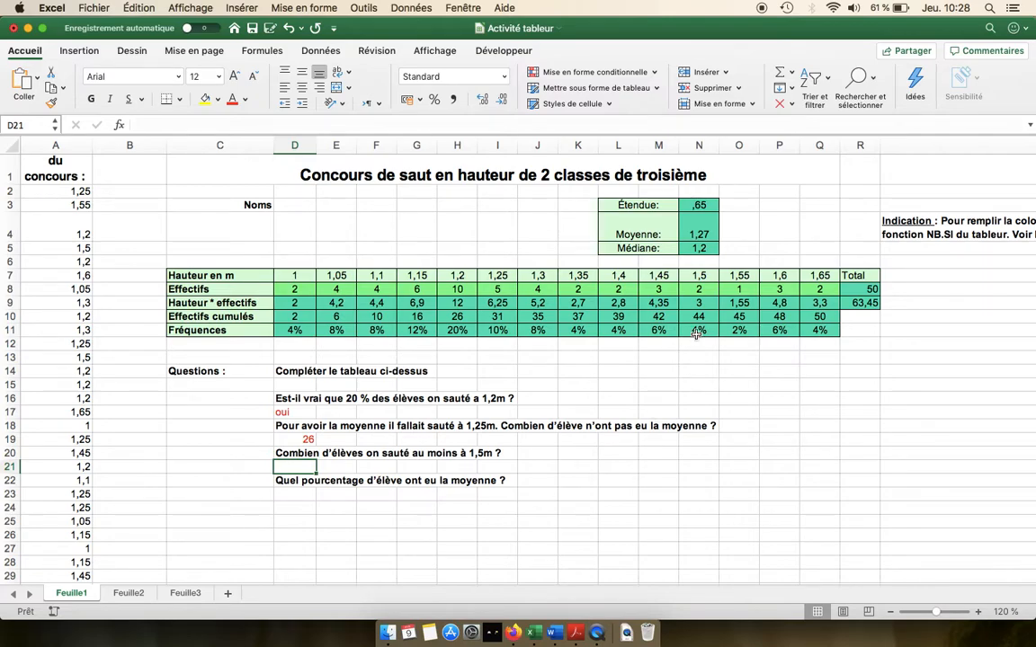
Step: Enter 8 in D21 as the number of pupils who jumped at least 1,5 m
{"action": "left_click_drag", "start_coordinate": [699, 289], "coordinate": [814, 288]}
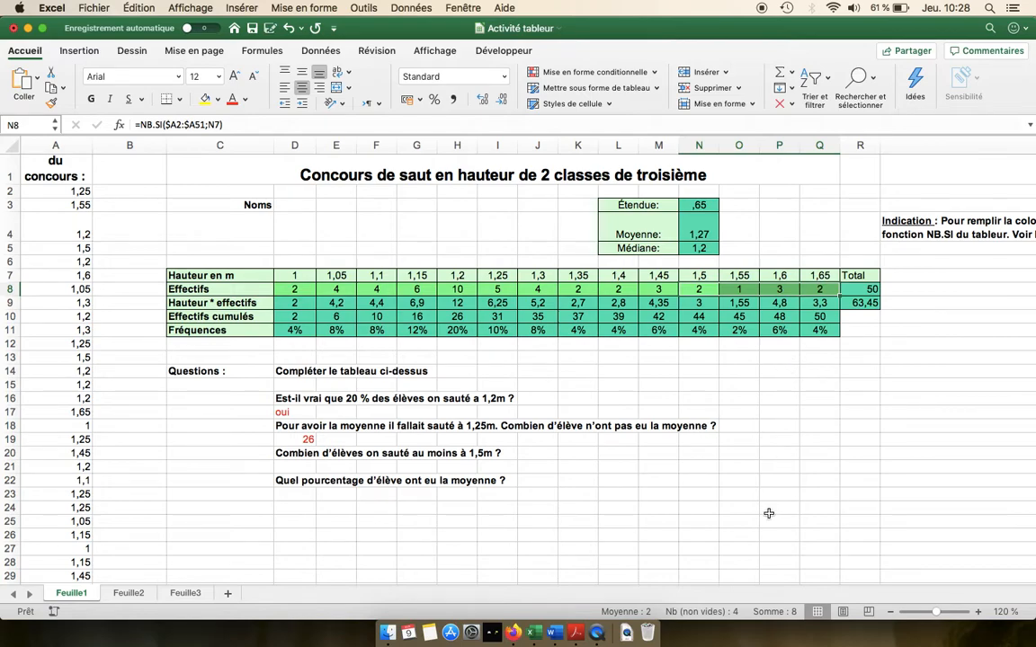
{"action": "left_click", "coordinate": [298, 467]}
{"action": "type", "text": "8"}
{"action": "key", "text": "Return"}
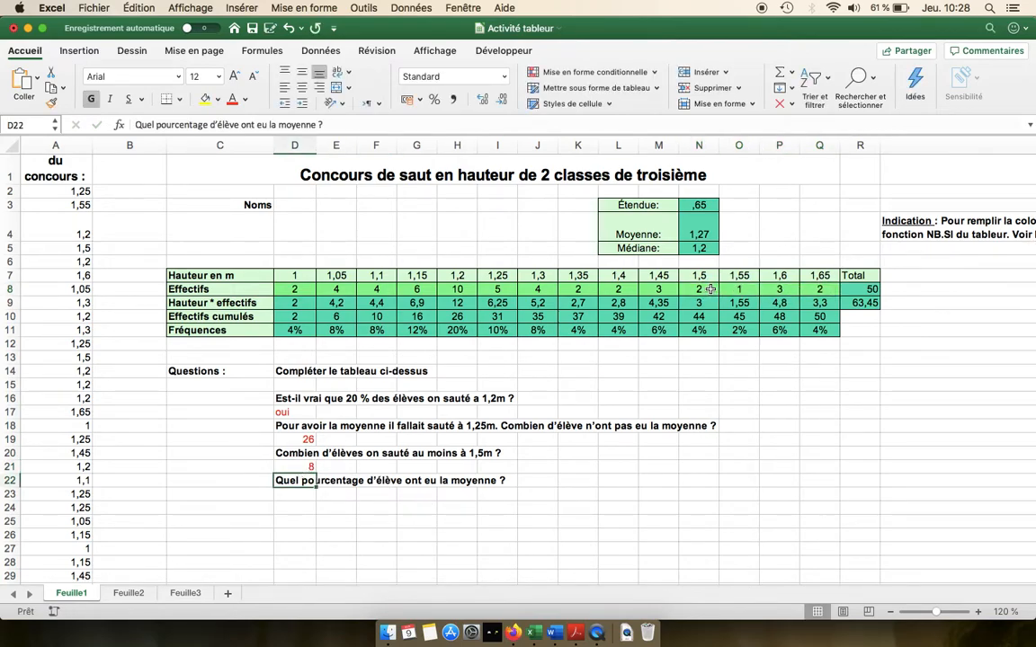
Step: Enter 48% in D23 as the percentage of pupils who reached the average
{"action": "left_click", "coordinate": [704, 288]}
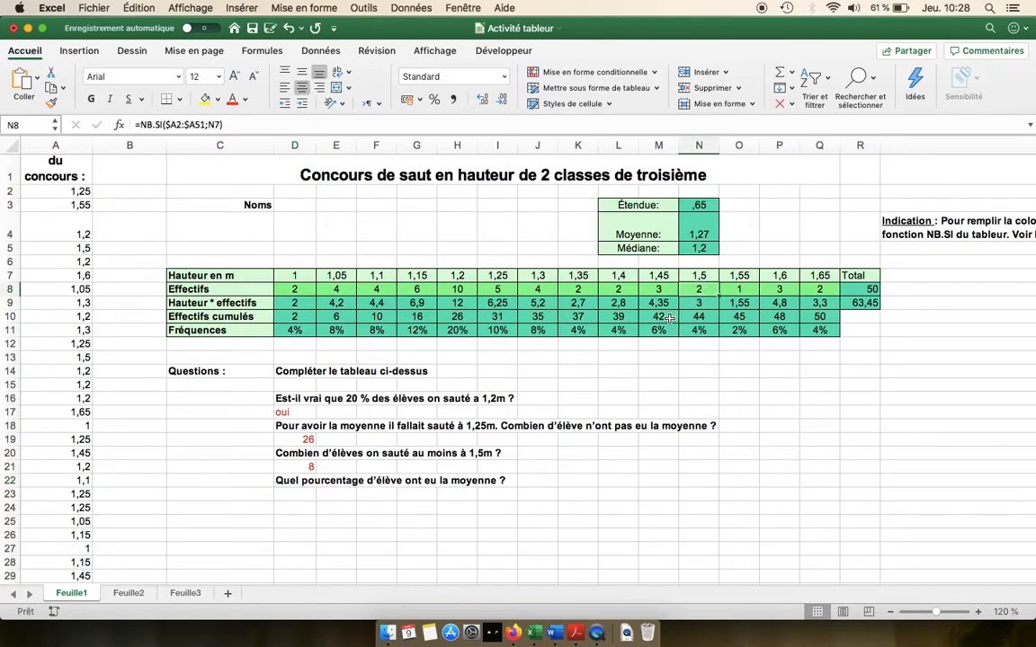
{"action": "left_click", "coordinate": [669, 318]}
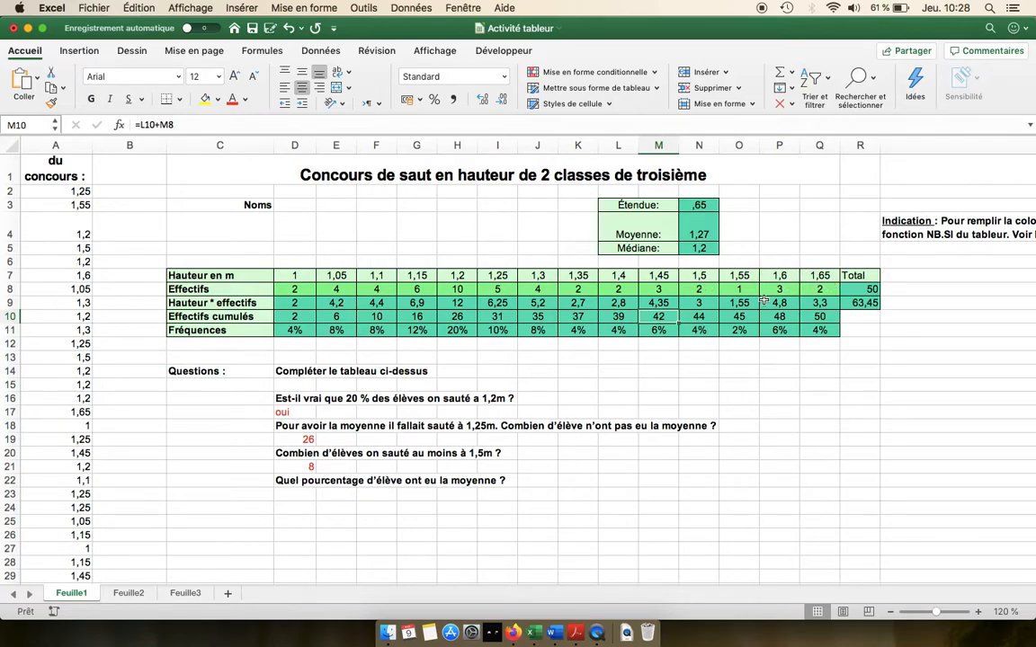
{"action": "left_click", "coordinate": [376, 494]}
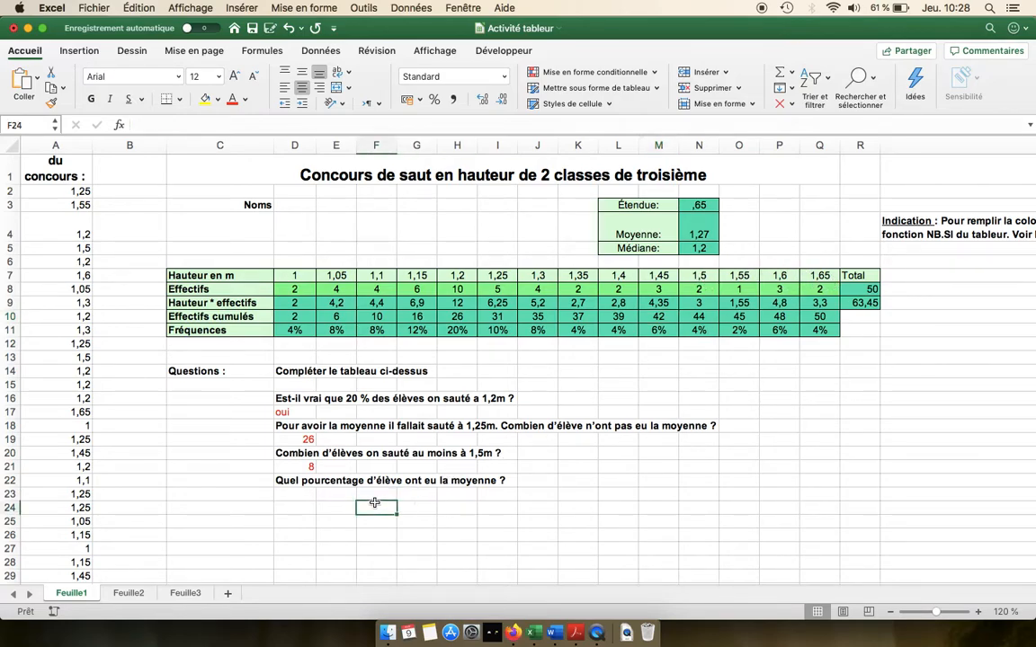
{"action": "left_click", "coordinate": [295, 494]}
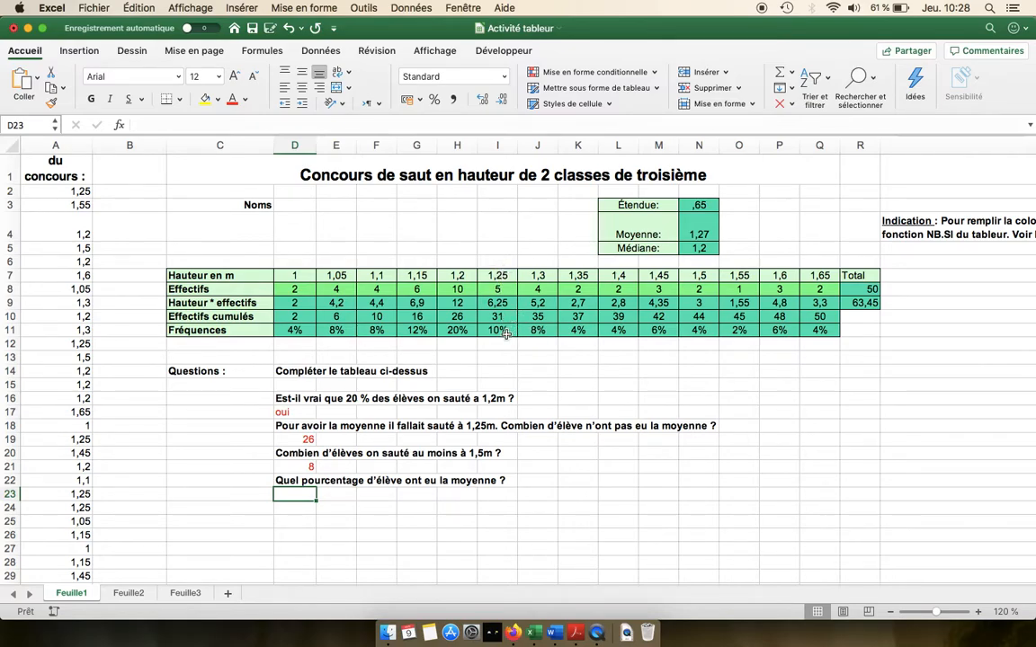
{"action": "left_click_drag", "start_coordinate": [507, 334], "coordinate": [820, 330]}
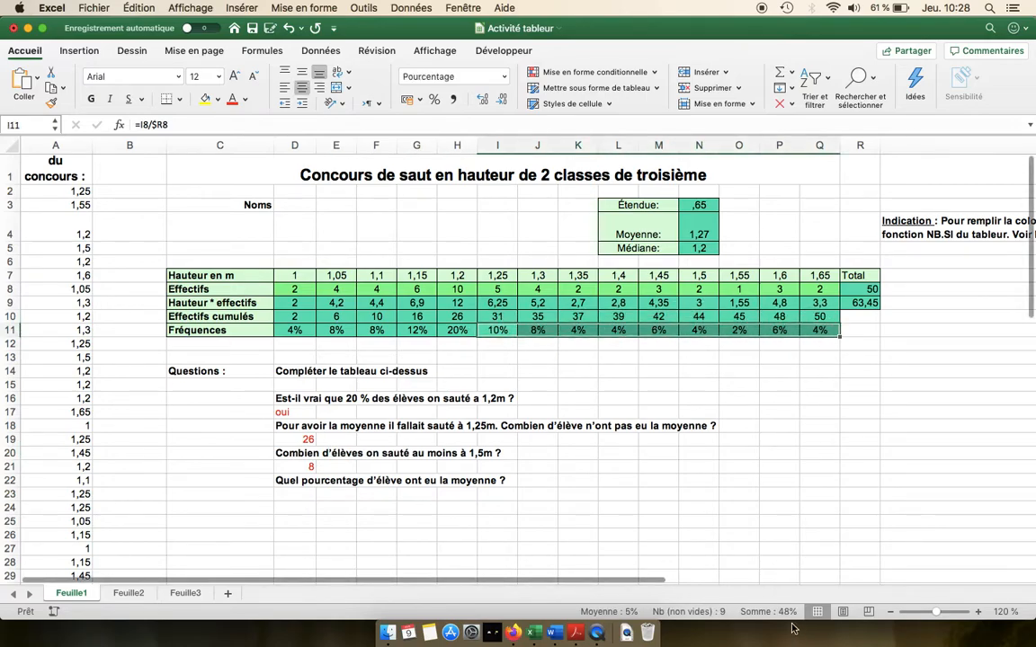
{"action": "left_click", "coordinate": [293, 493]}
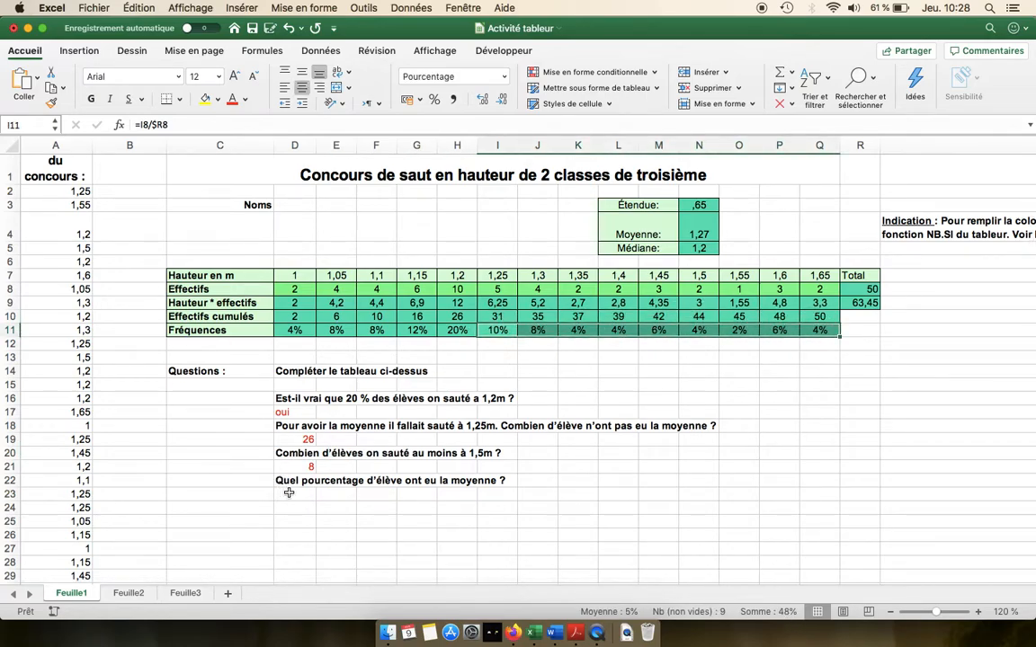
{"action": "type", "text": "48%"}
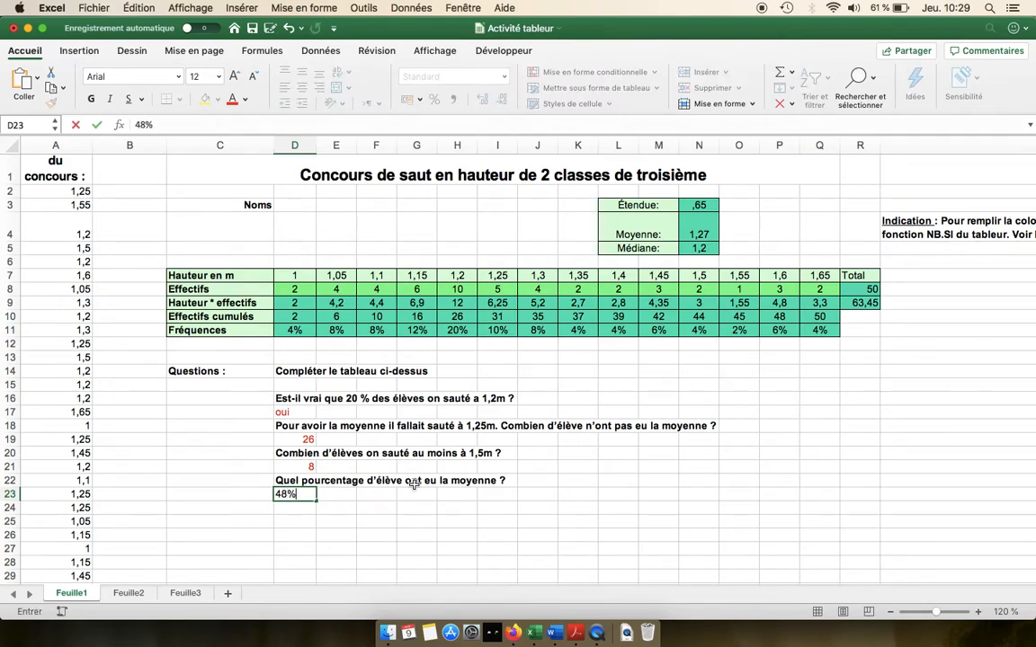
{"action": "key", "text": "Return"}
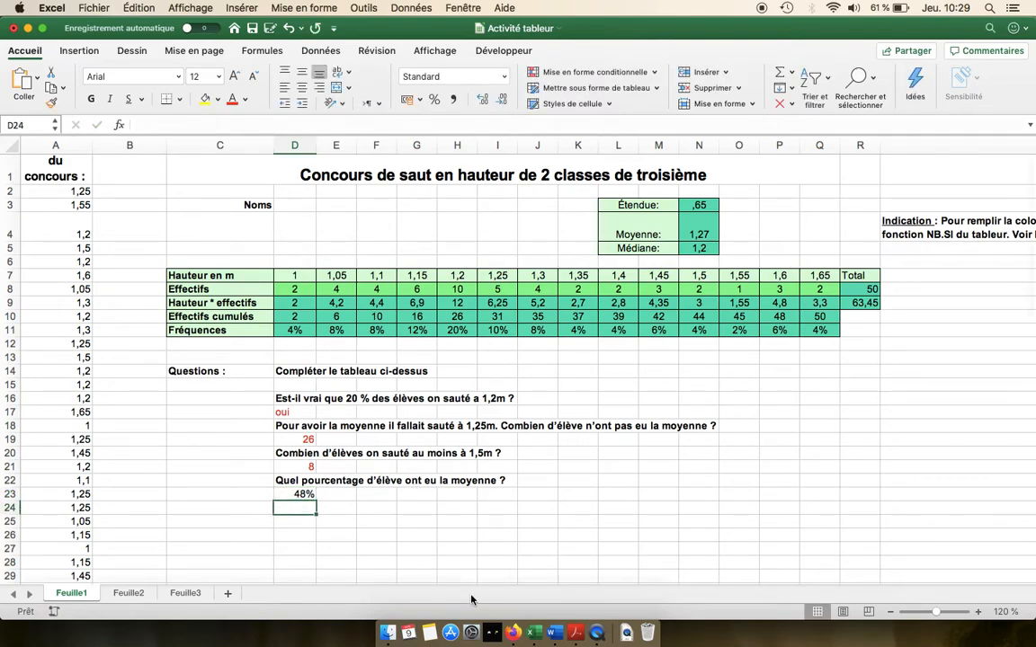